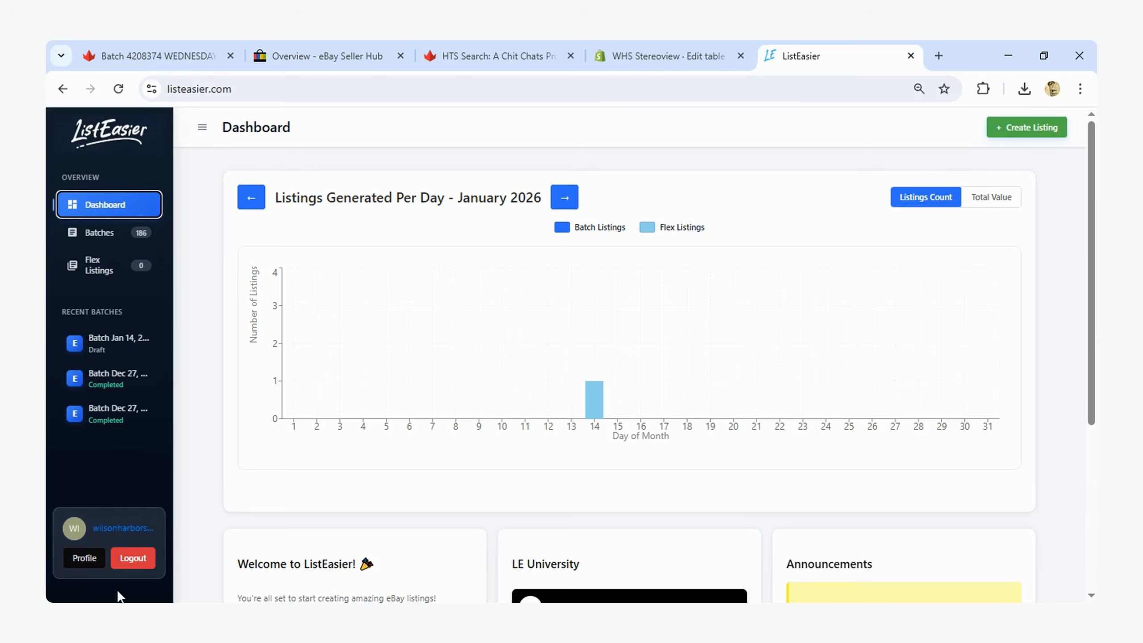
Step: Open the shipping locations in the profile settings to check the default location
click(84, 558)
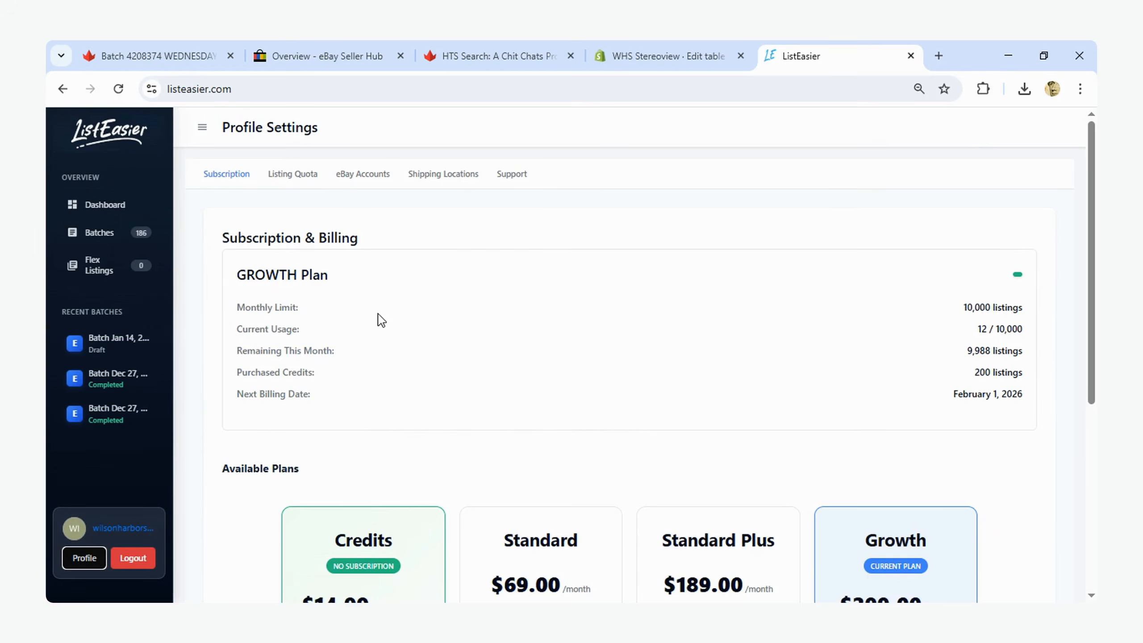
click(450, 180)
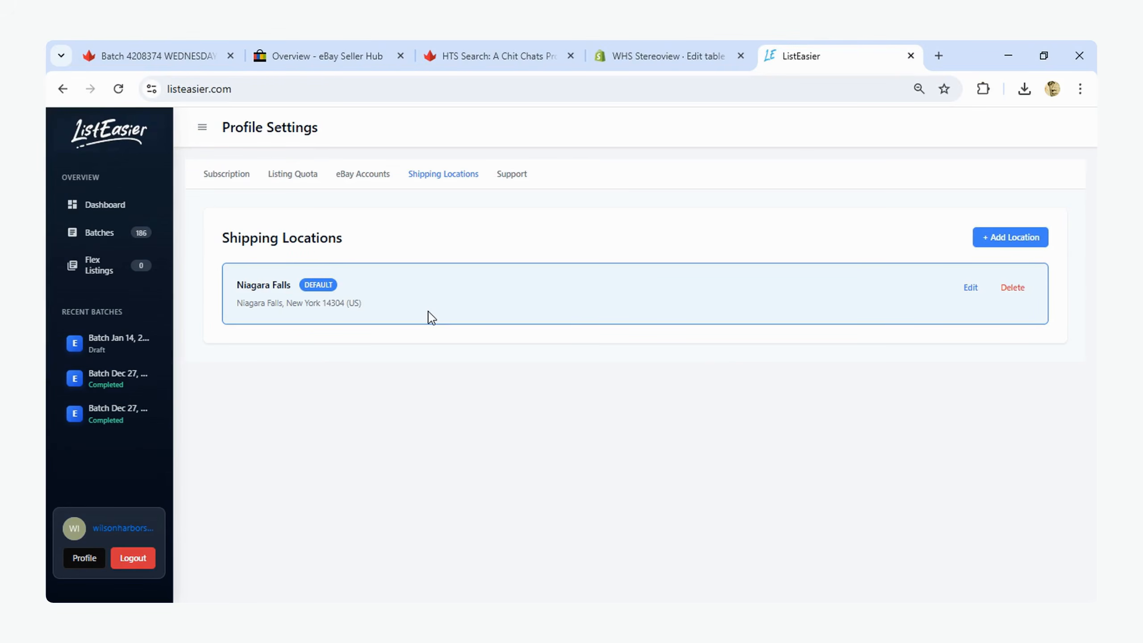
Step: Connect the eBay account for the United States (USD) marketplace and check it in the list of eBay accounts
click(365, 178)
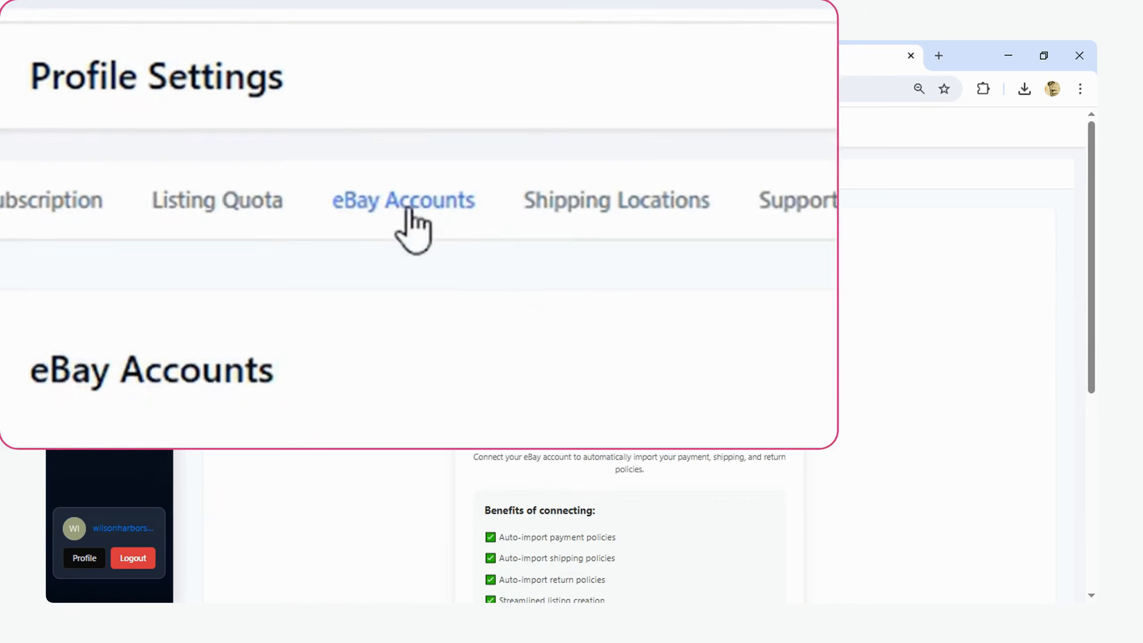
scroll(948, 410, down, 5)
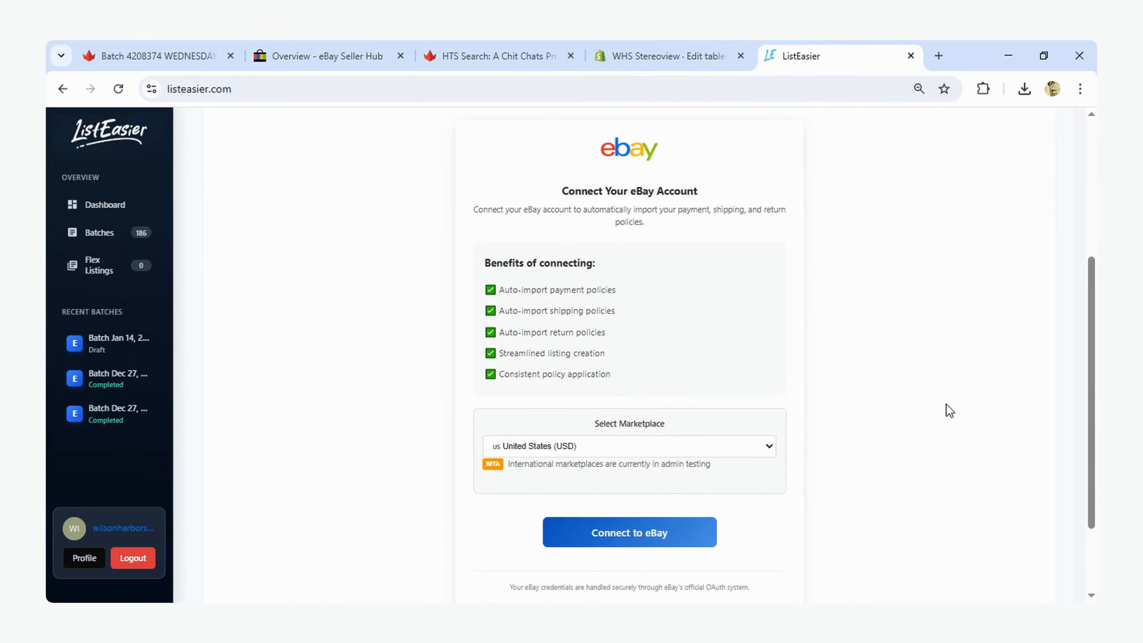
scroll(911, 432, down, 1)
click(769, 415)
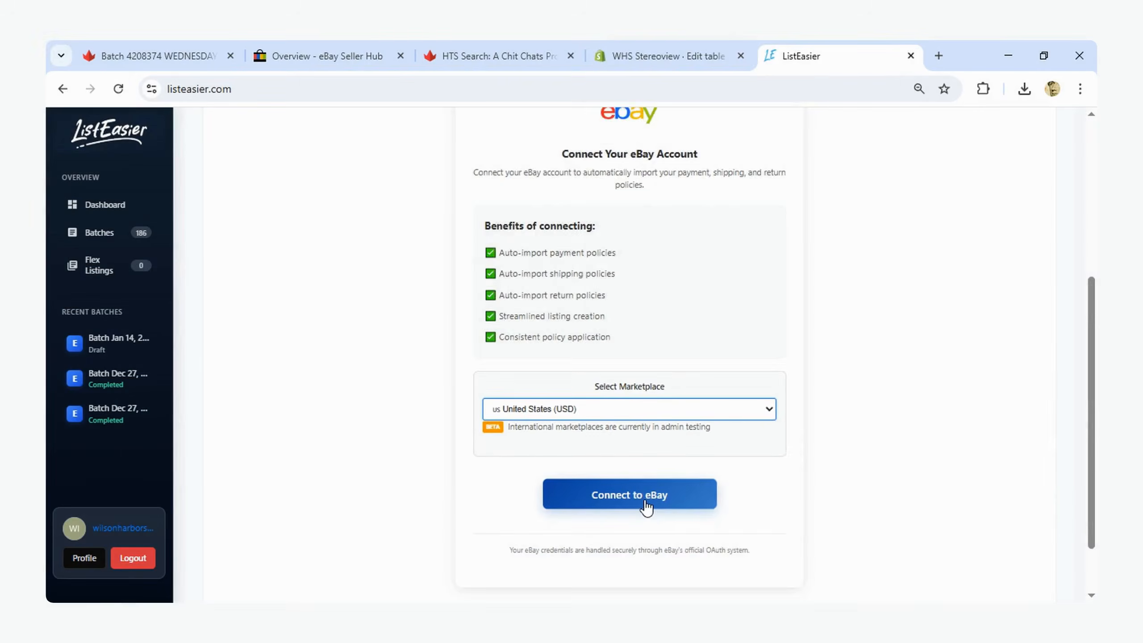
click(646, 500)
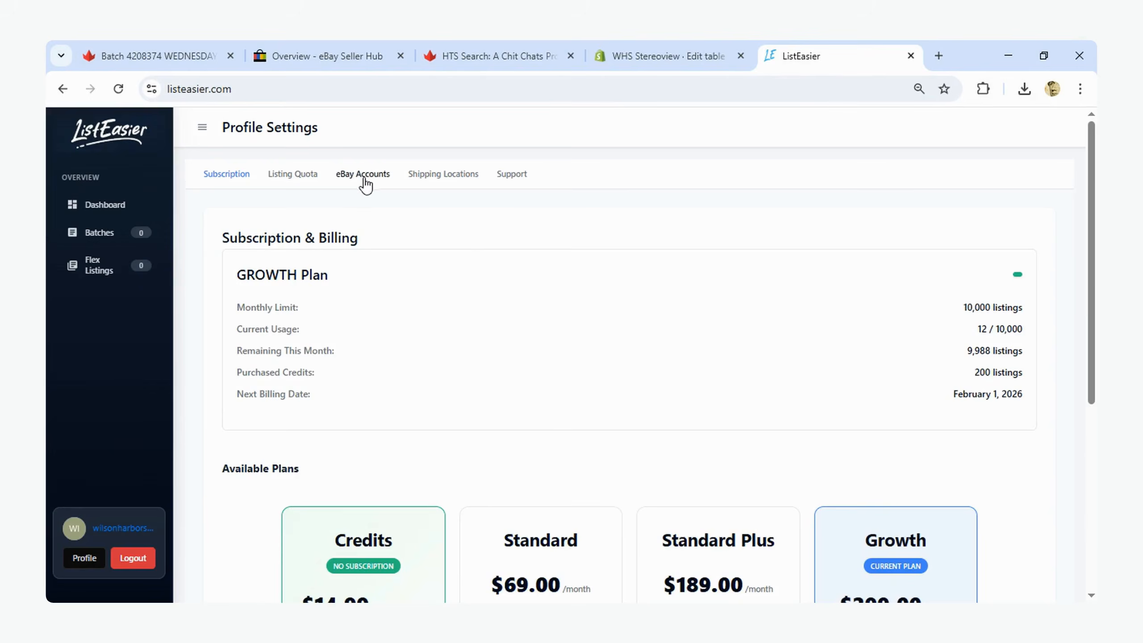
click(362, 177)
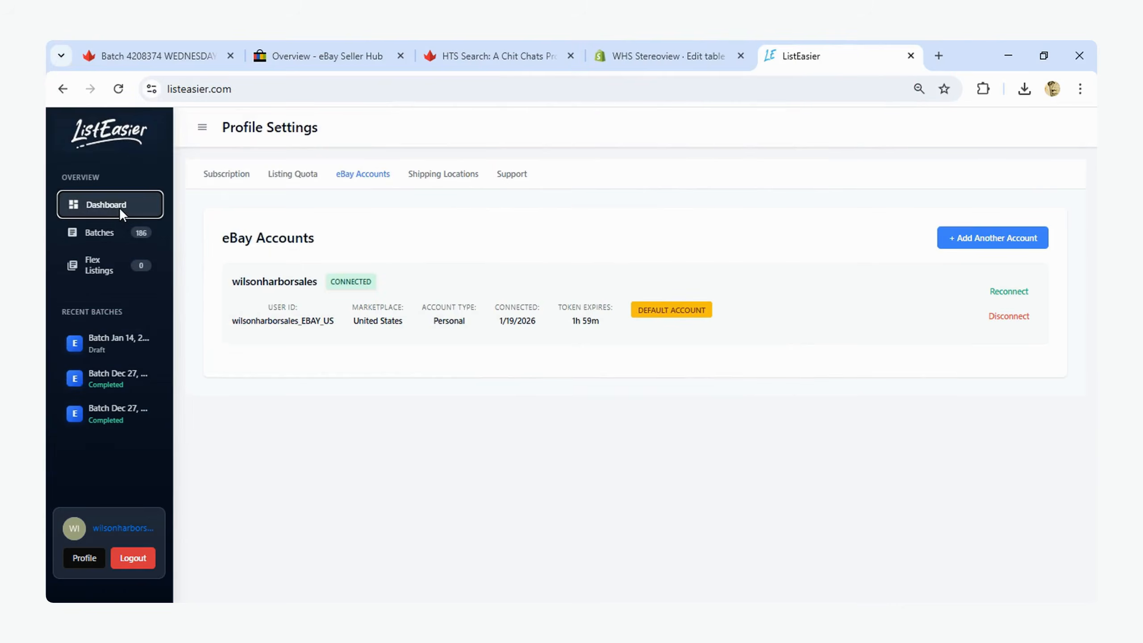
Step: Return to the dashboard and start creating listings with ListFlex
click(120, 208)
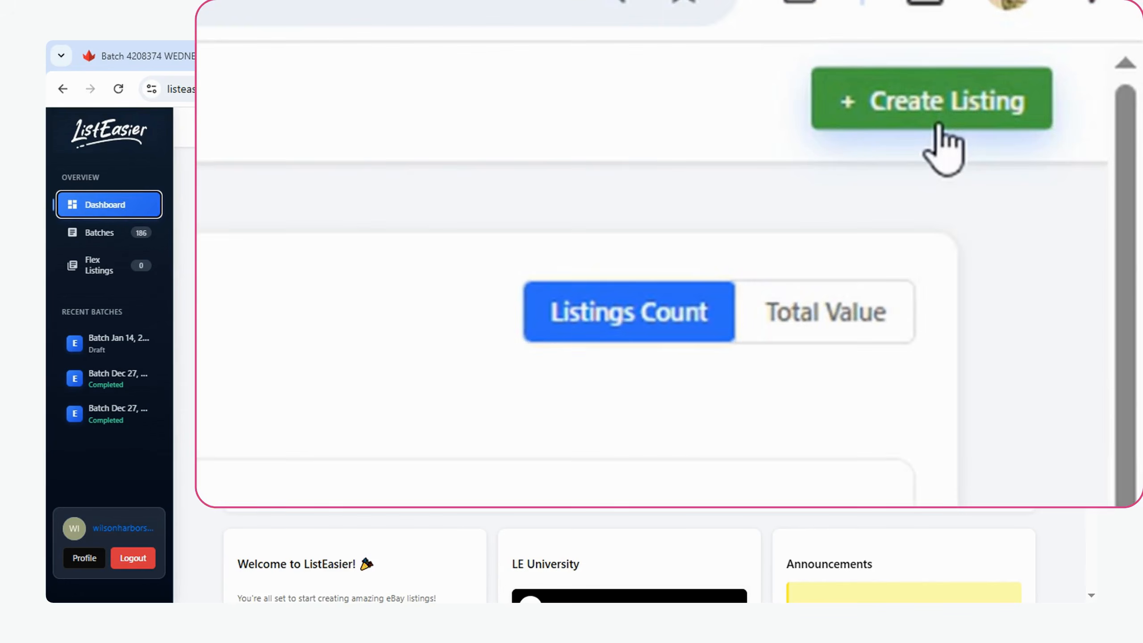
click(1028, 132)
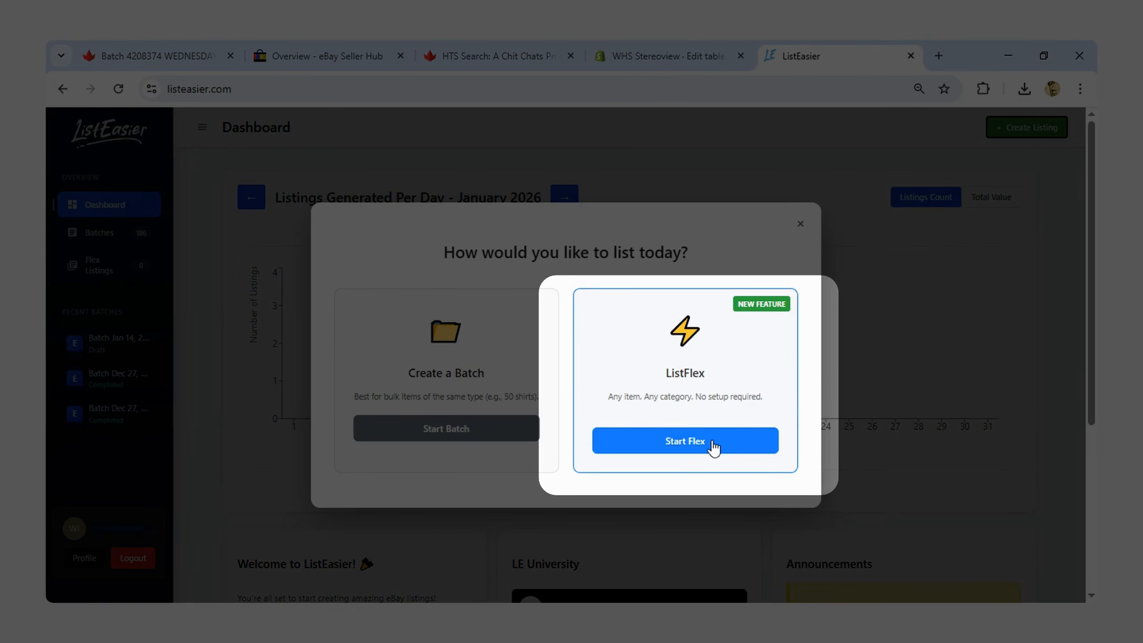
click(713, 446)
click(311, 225)
click(639, 203)
click(706, 189)
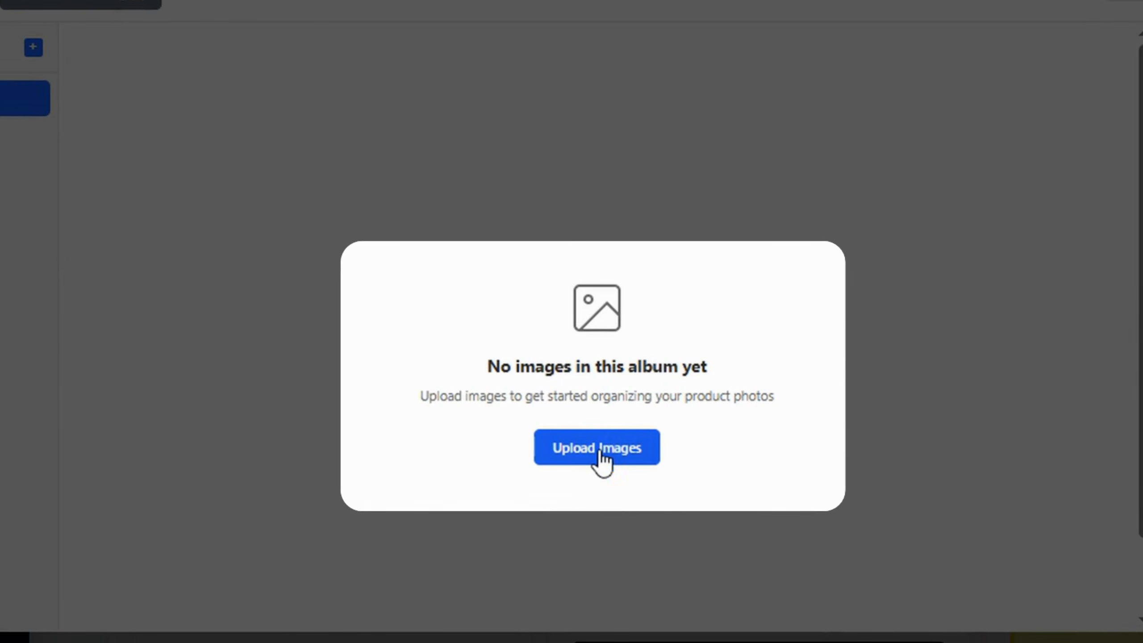
Step: Upload all product photos from the Camera Roll folder to the image album
click(601, 452)
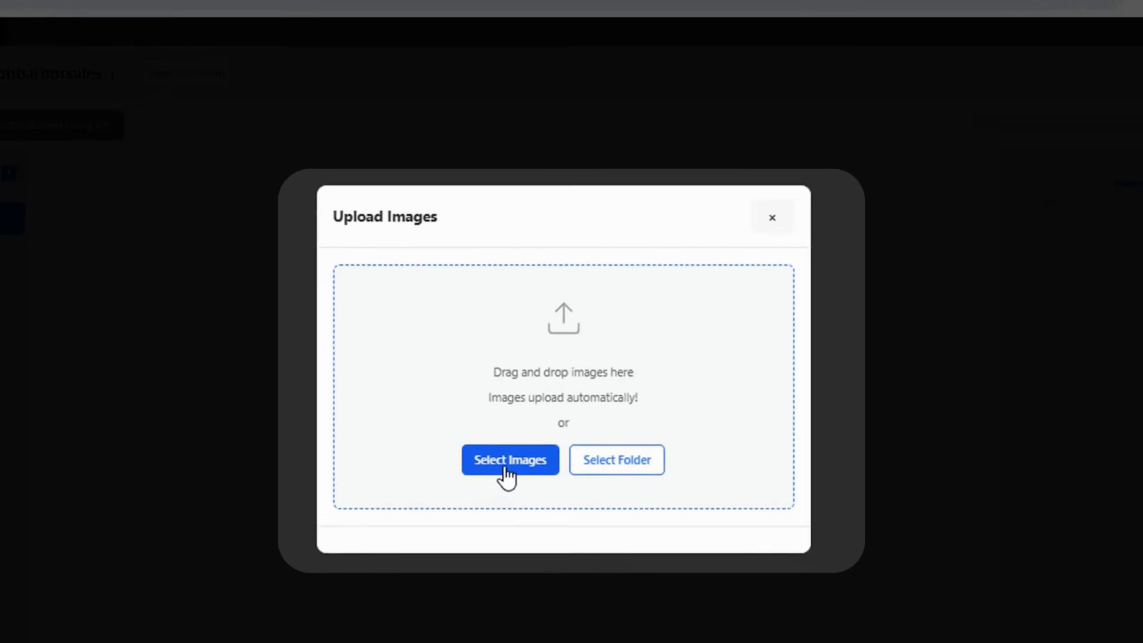
click(526, 422)
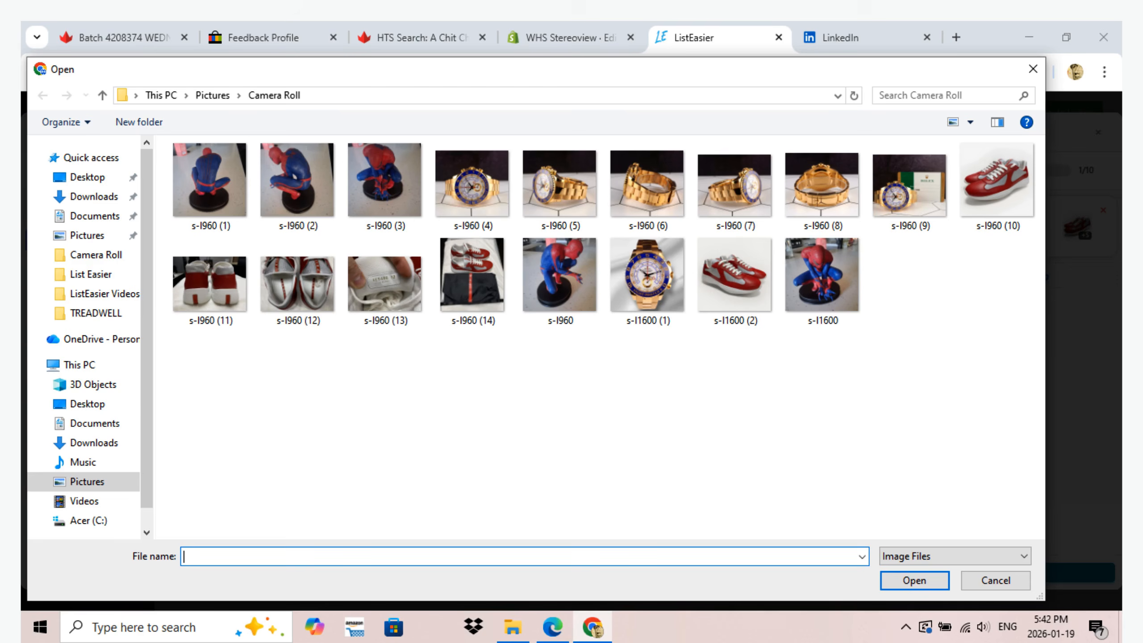
key(ctrl+a)
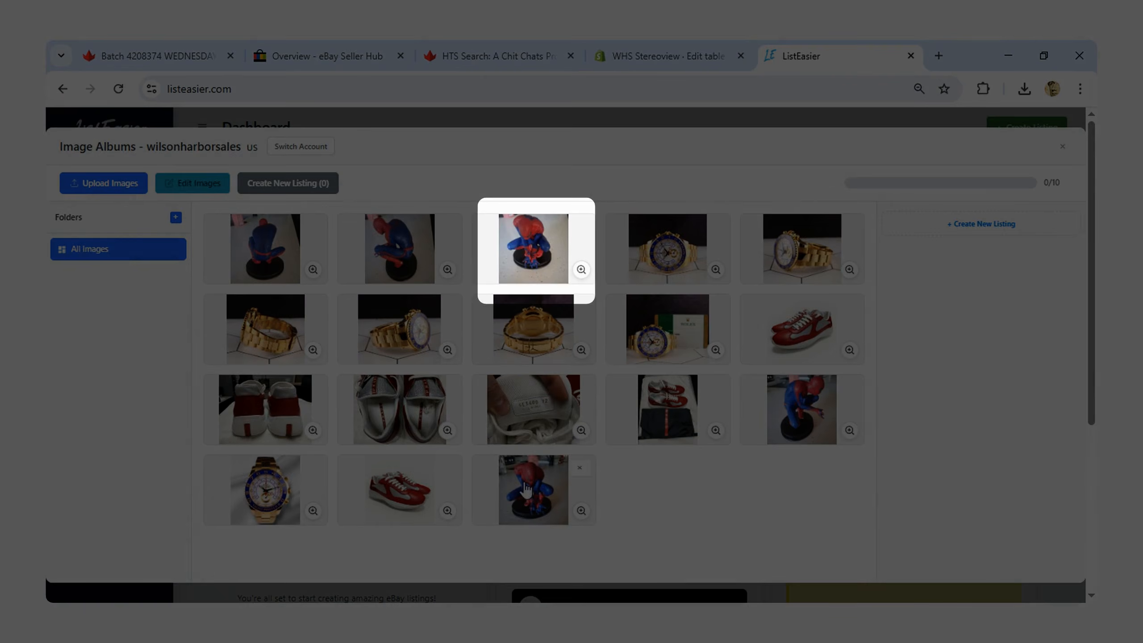
Step: Create a new listing from the five Spider-Man figure photos, starting with the front view in the last row
click(527, 489)
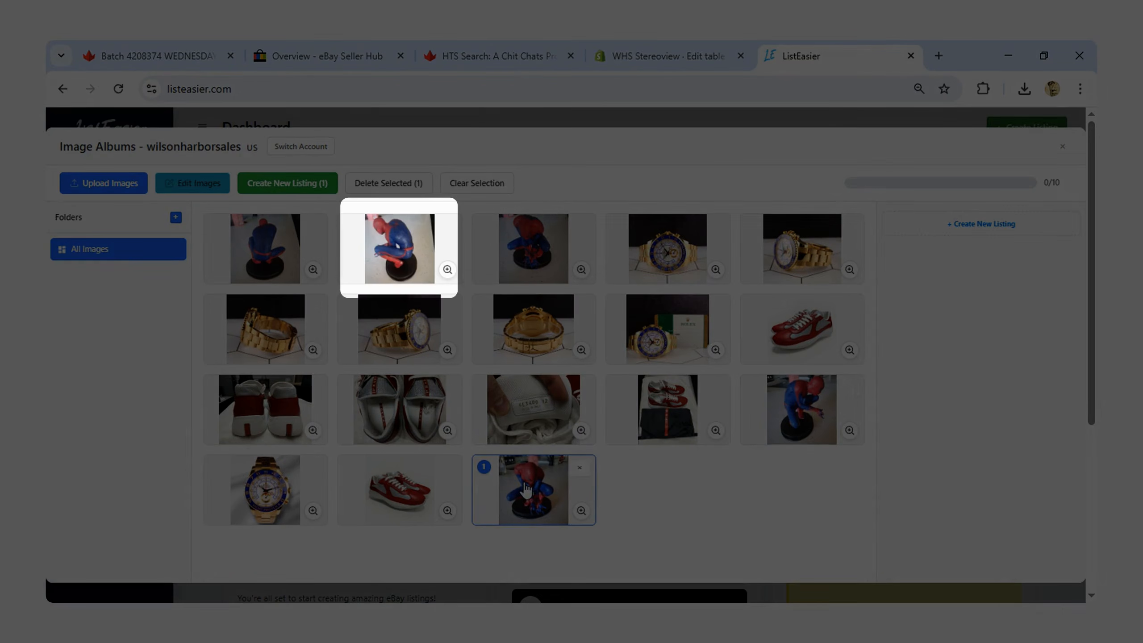
click(805, 410)
click(479, 249)
click(396, 245)
click(270, 246)
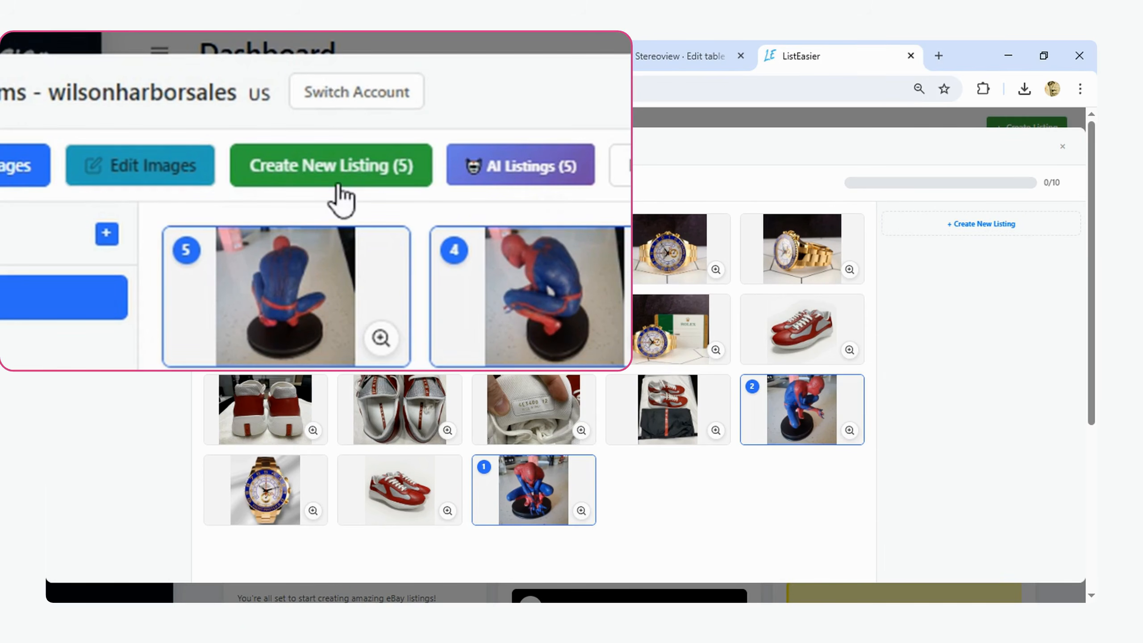
click(293, 179)
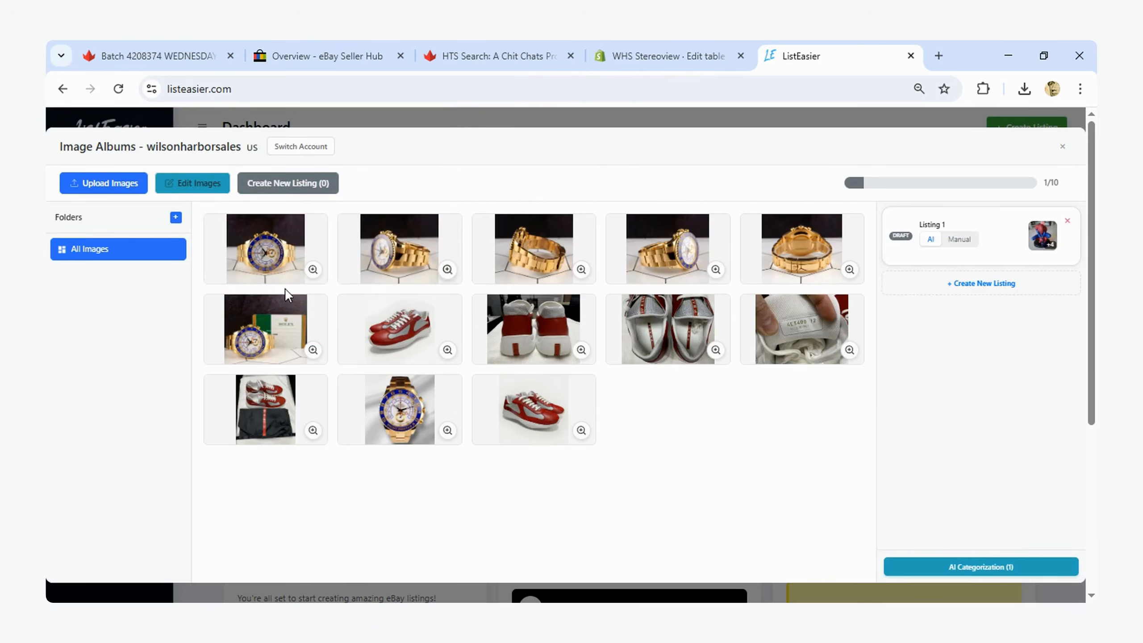
Step: Create a second listing from all the gold watch photos, with the front view in the first row as the lead image
click(250, 256)
click(268, 311)
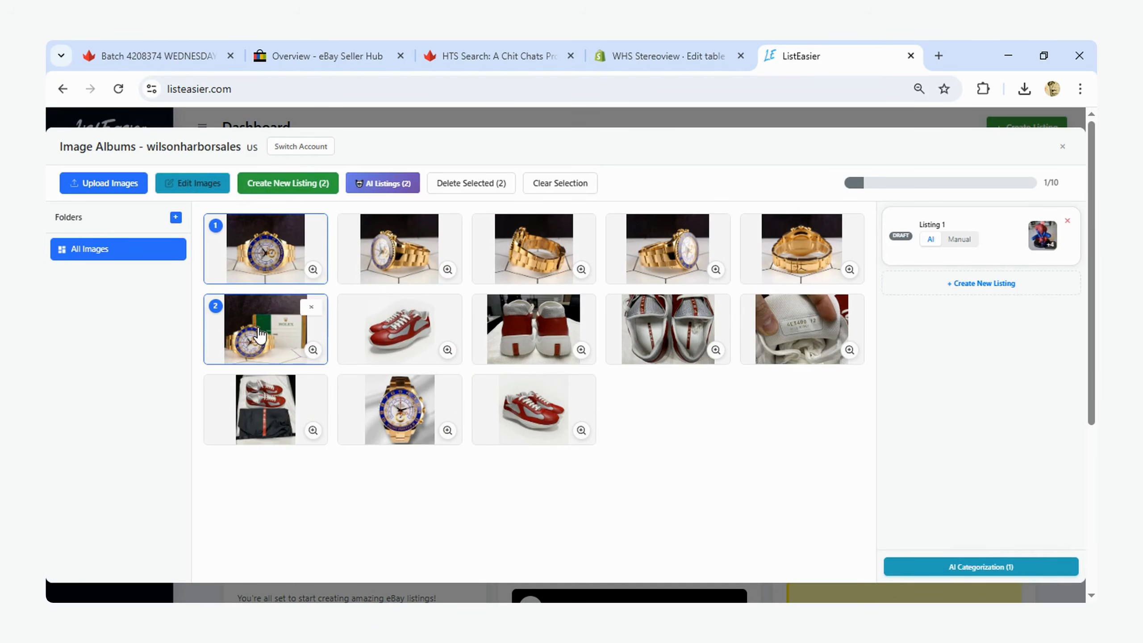
click(543, 249)
click(418, 248)
click(707, 248)
click(792, 249)
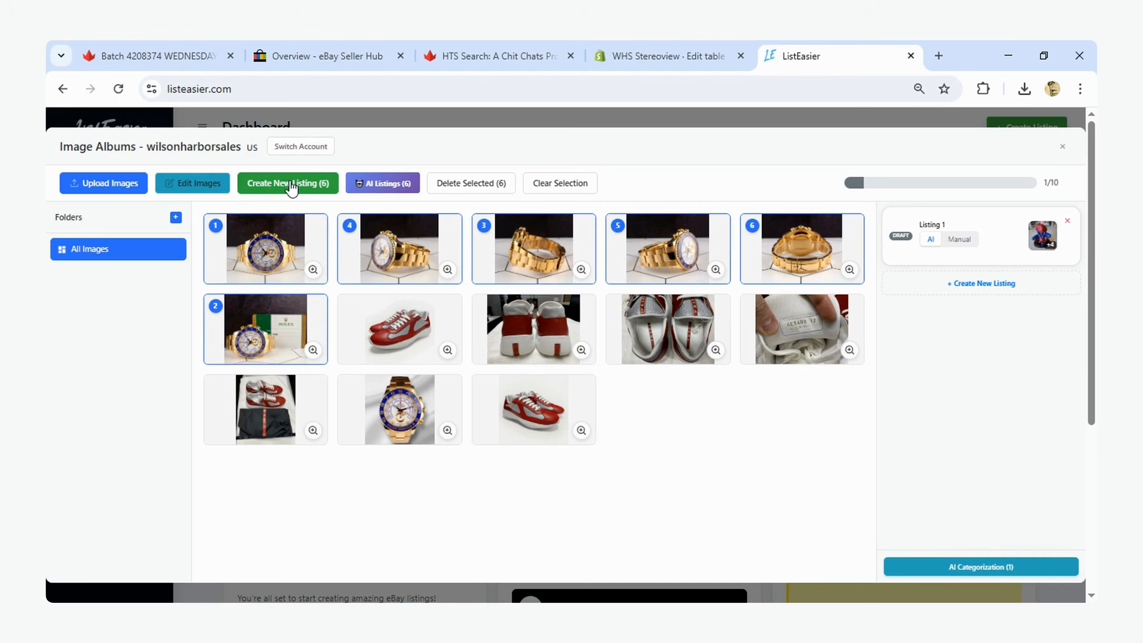
click(439, 385)
click(285, 185)
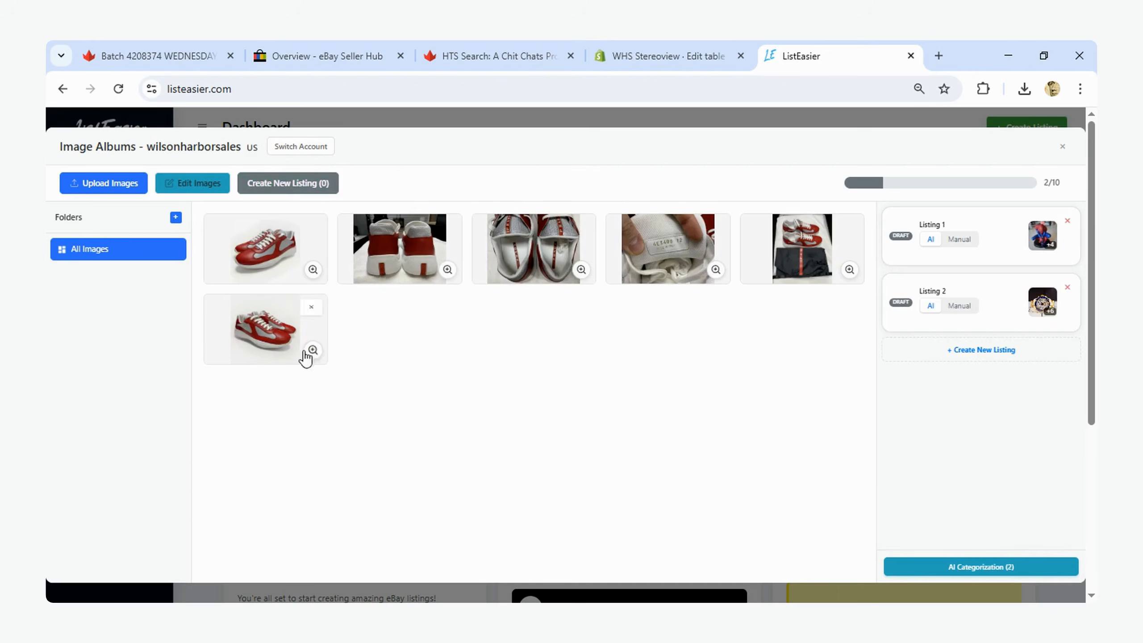
Step: Create a third listing from the six red and silver shoe photos
click(256, 248)
click(401, 252)
click(539, 253)
click(656, 261)
click(259, 329)
click(819, 259)
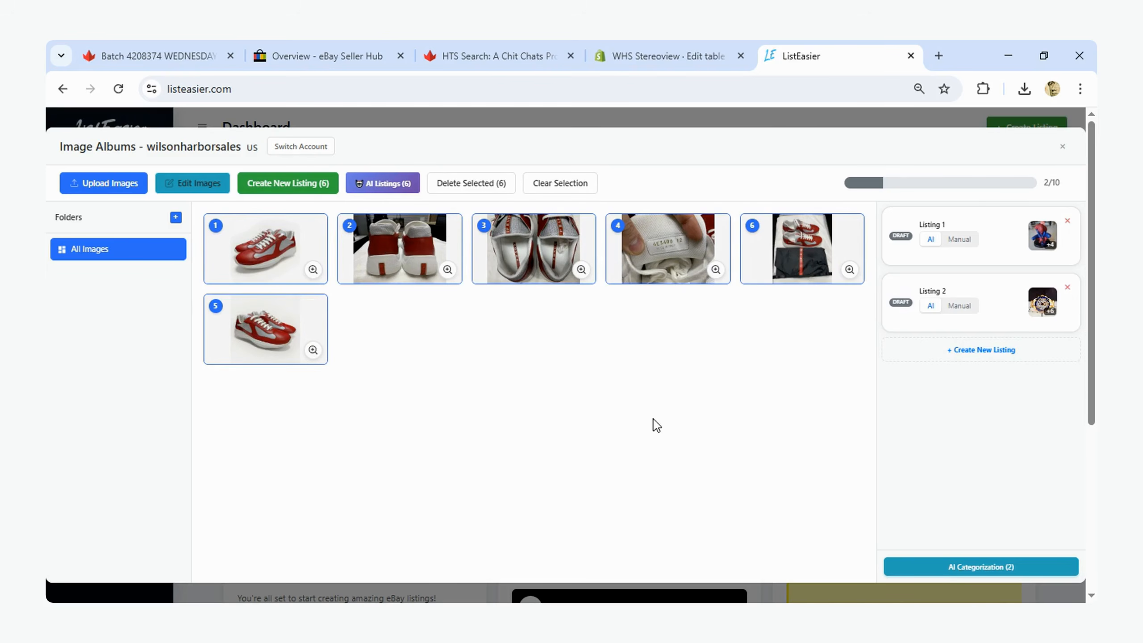
click(298, 181)
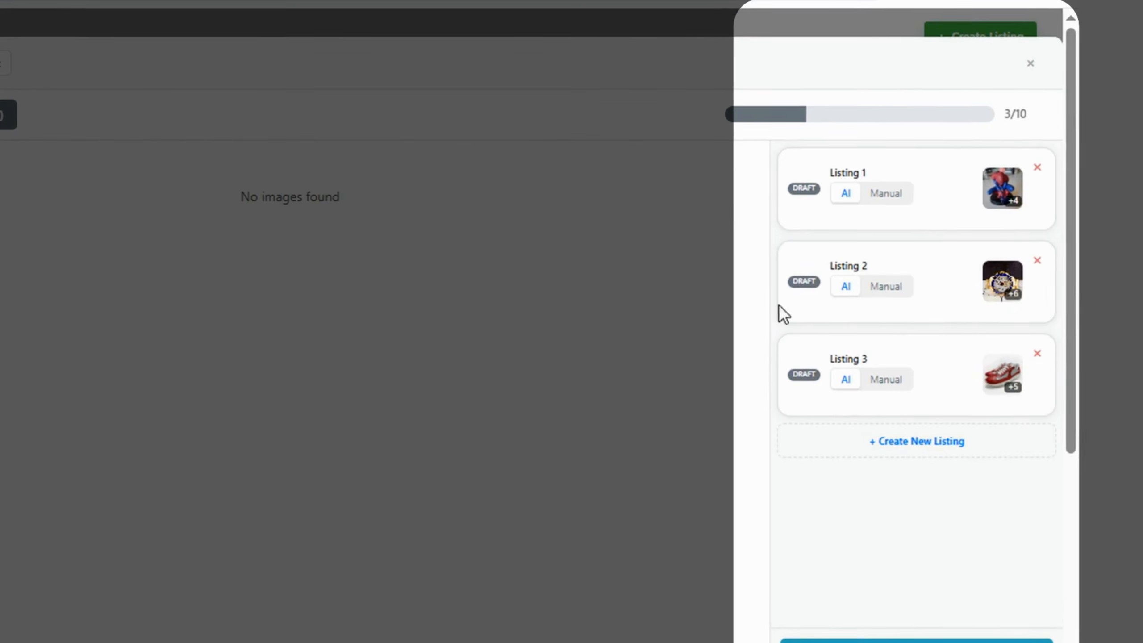
Step: Try Manual mode on the three draft listings and switch each one back to AI
click(887, 203)
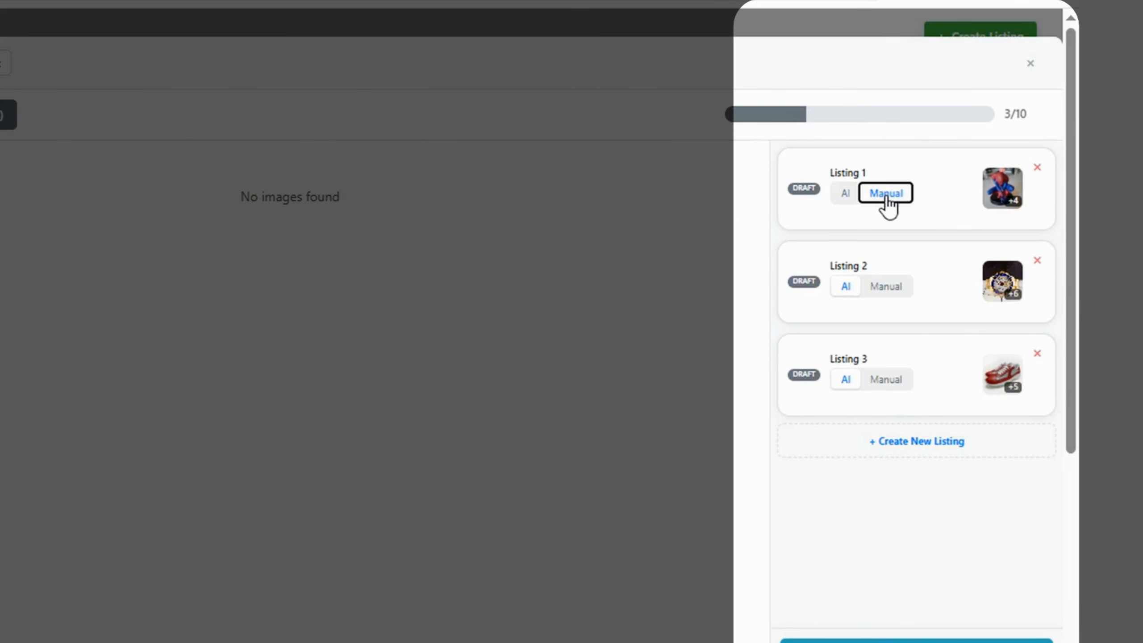
click(845, 195)
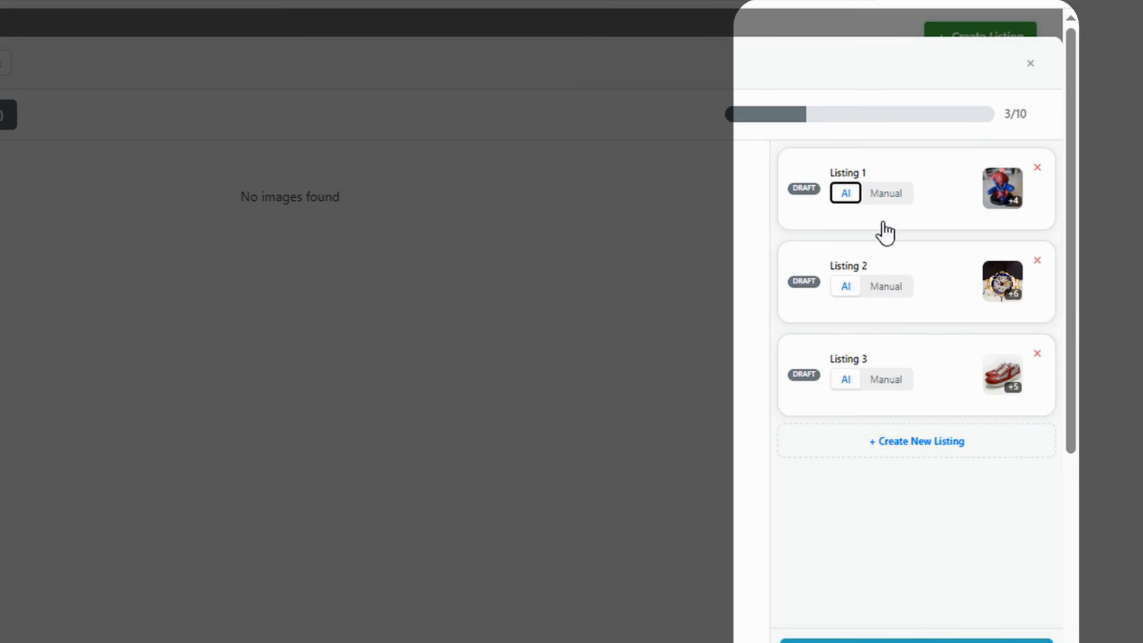
click(891, 195)
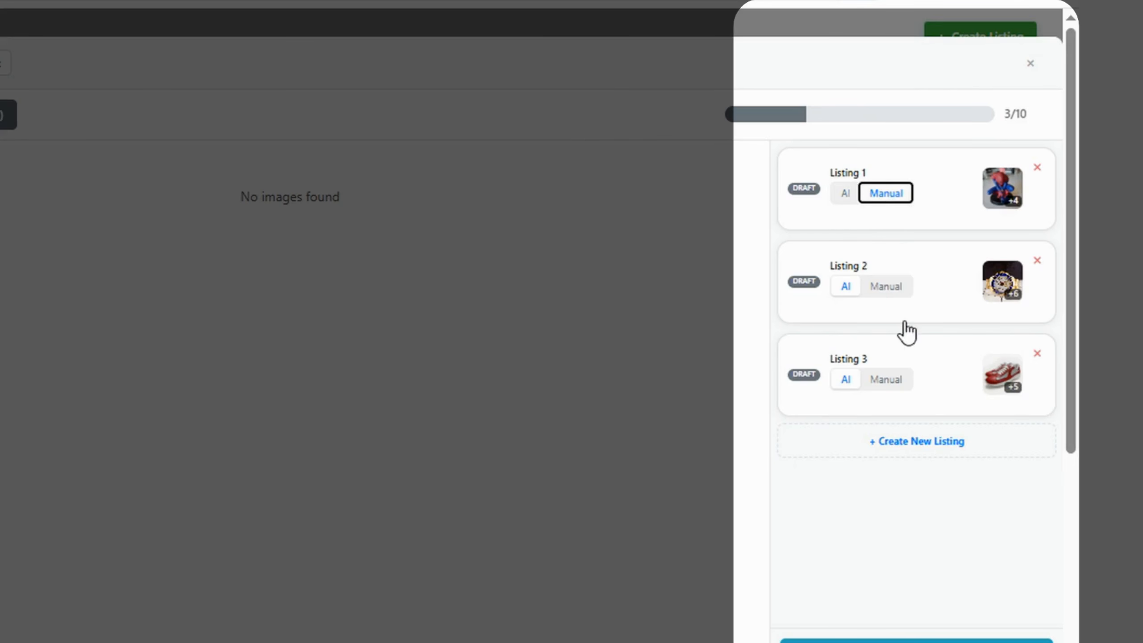
click(889, 287)
click(891, 380)
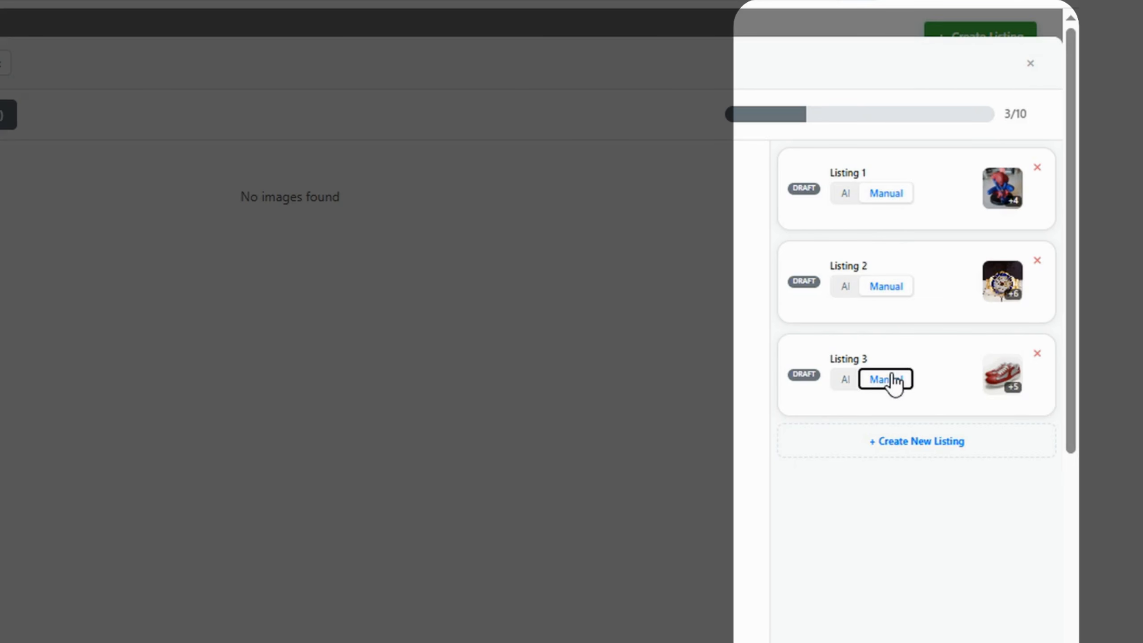
click(844, 381)
click(845, 288)
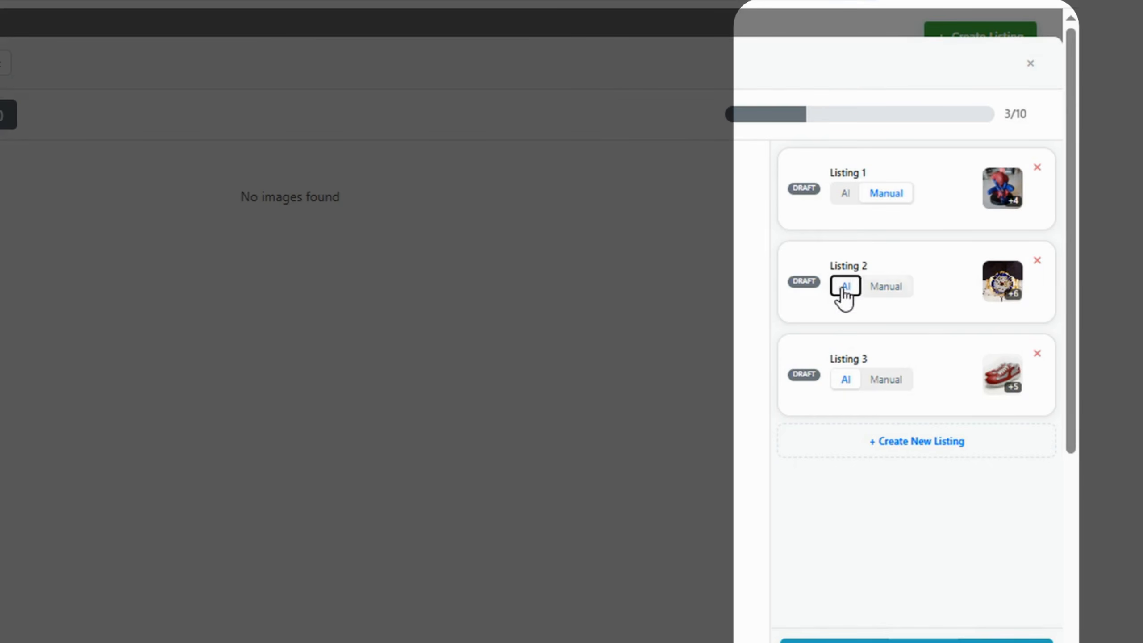
click(845, 194)
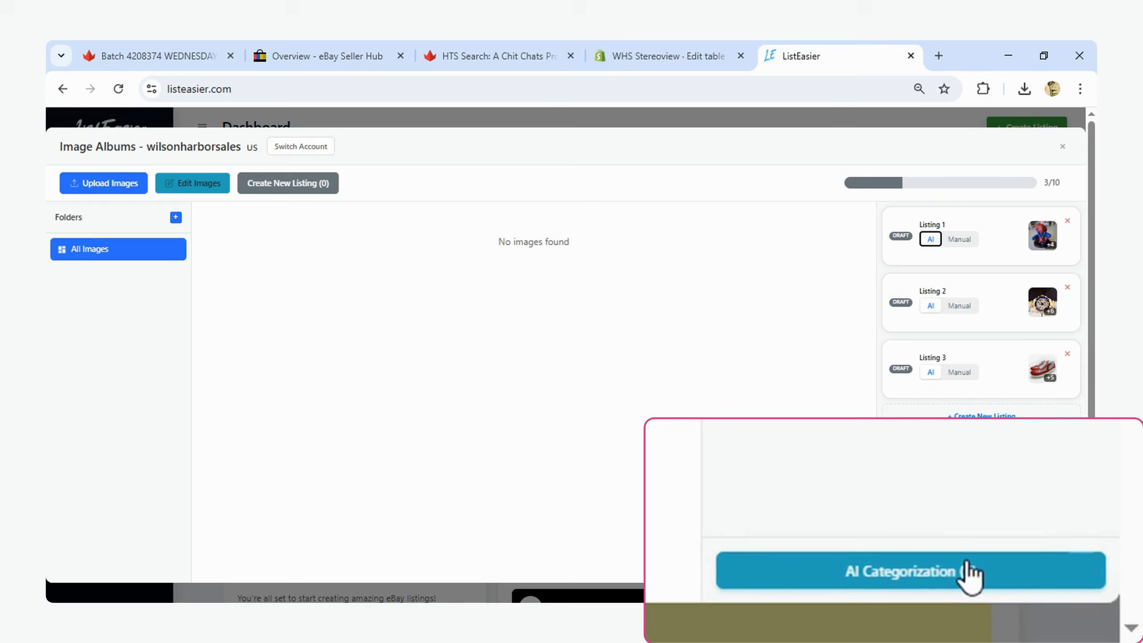
Step: Run AI categorization on the three listings and apply the AI-recommended category Toys & Hobbies → Action Figures & Accessories → Action Figures to Listing 1
click(1008, 568)
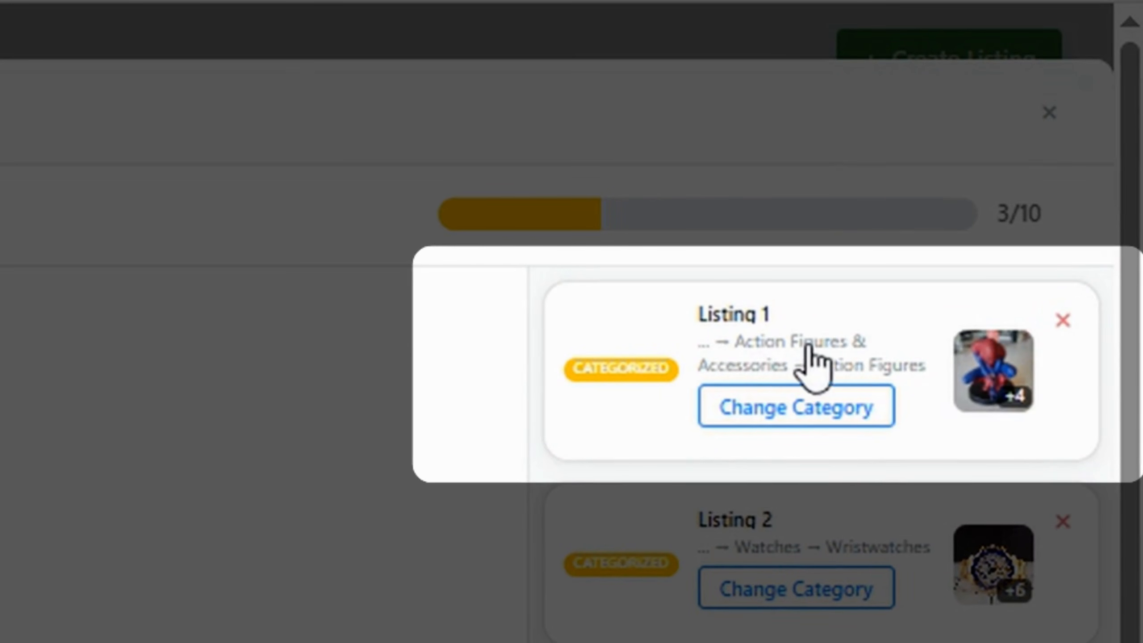
click(760, 394)
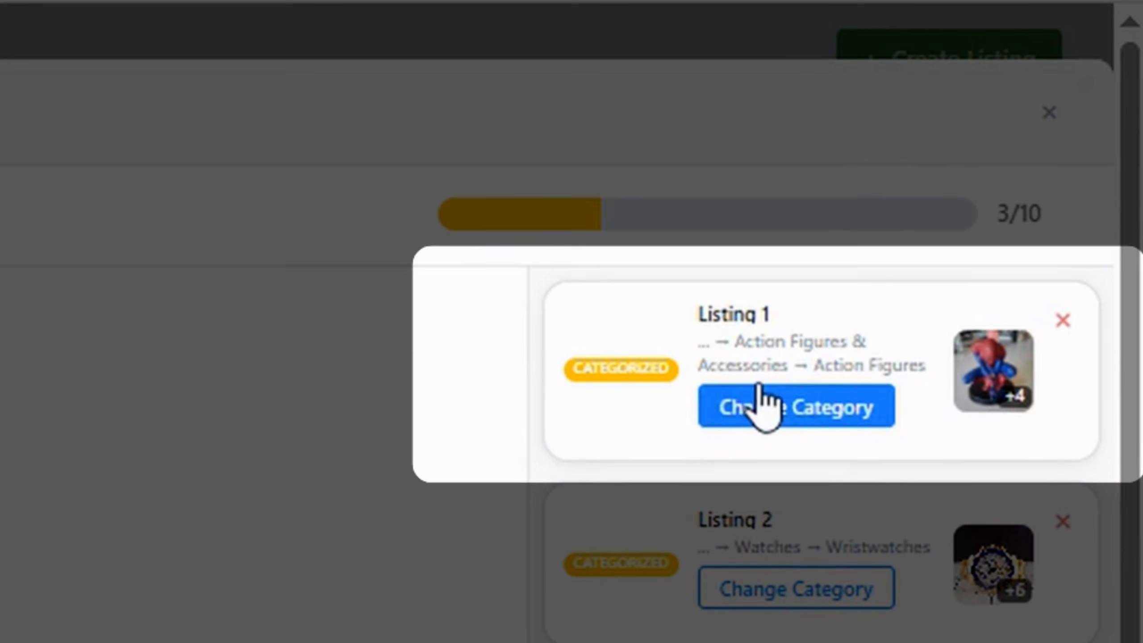
click(878, 396)
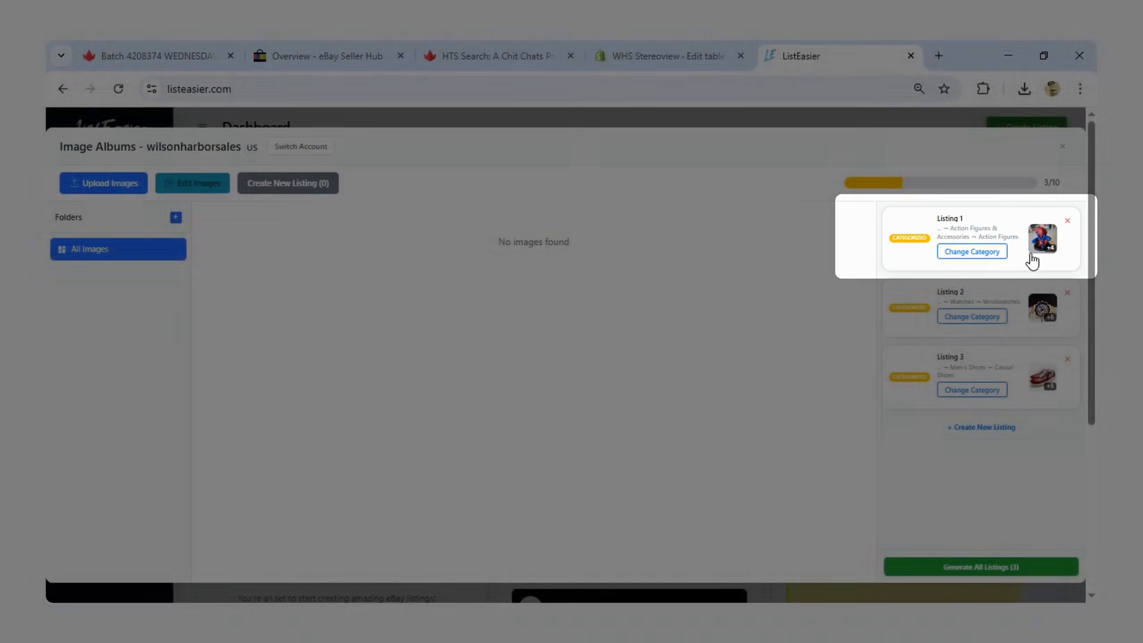
click(996, 259)
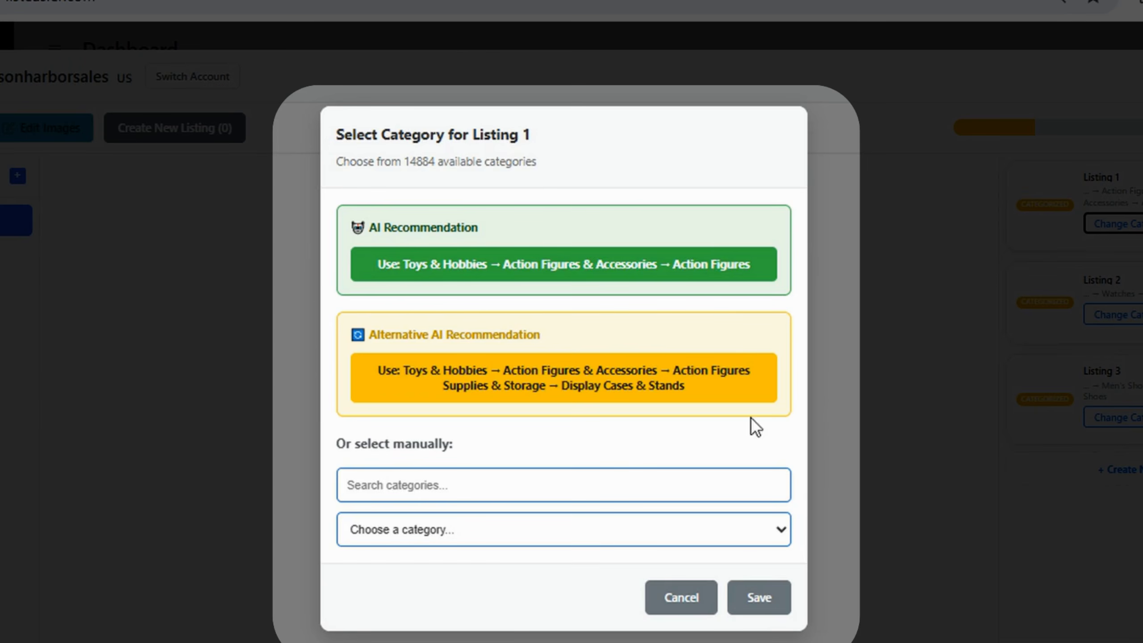
click(667, 485)
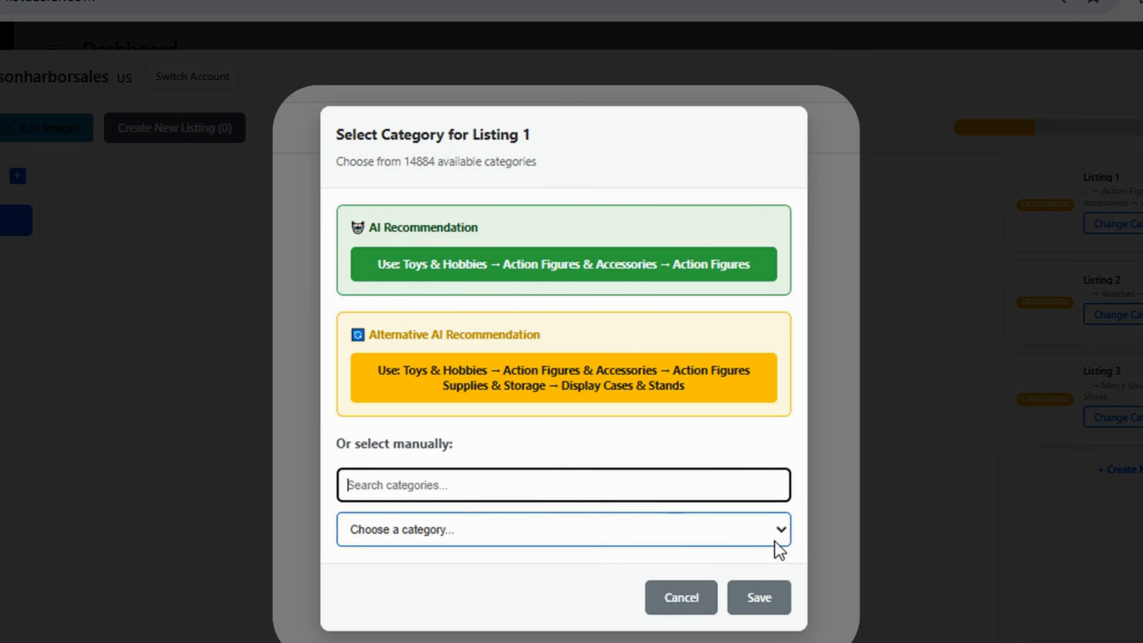
click(654, 504)
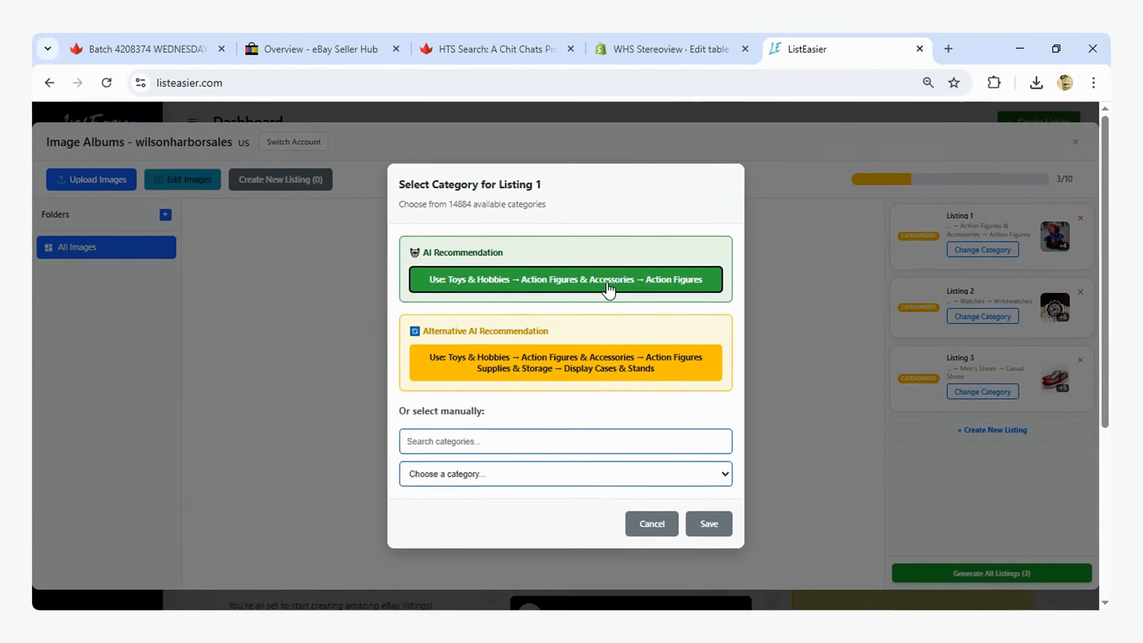
click(622, 275)
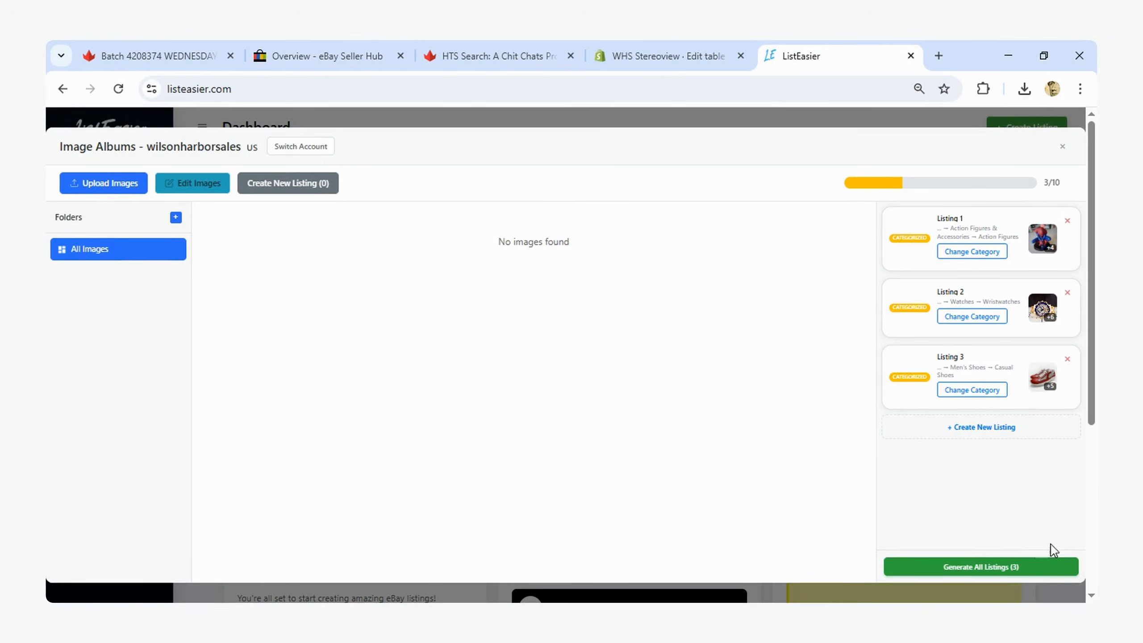
Step: Generate all three categorized listings
click(982, 585)
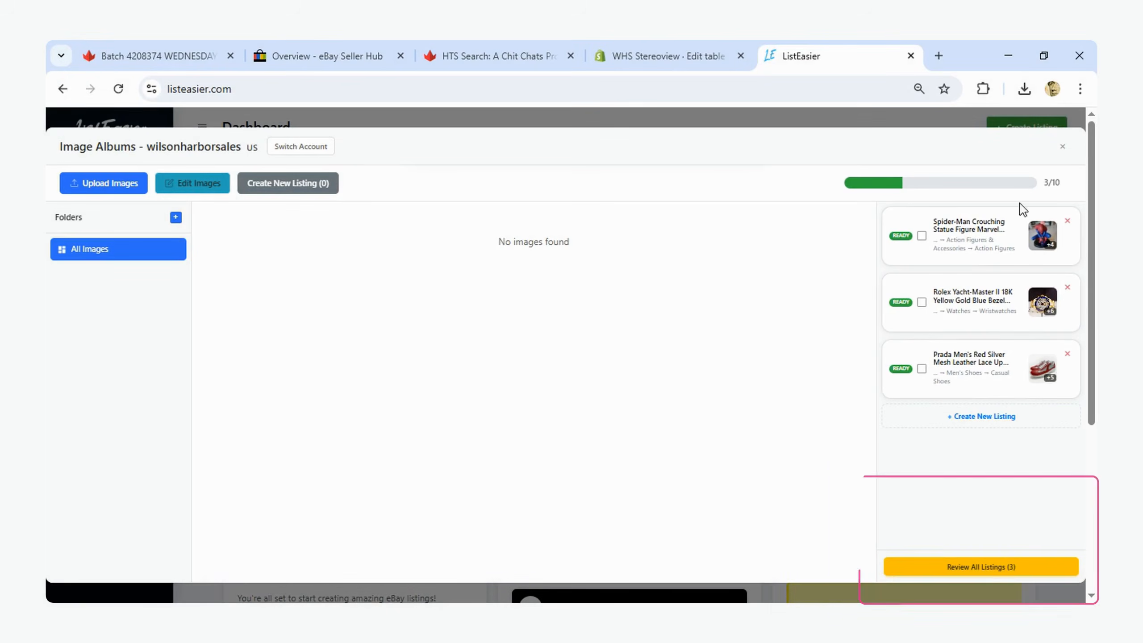
Step: Open all three generated listings for review and set the Spider-Man listing's shipping policy to LISTEASIER 2.99
click(988, 568)
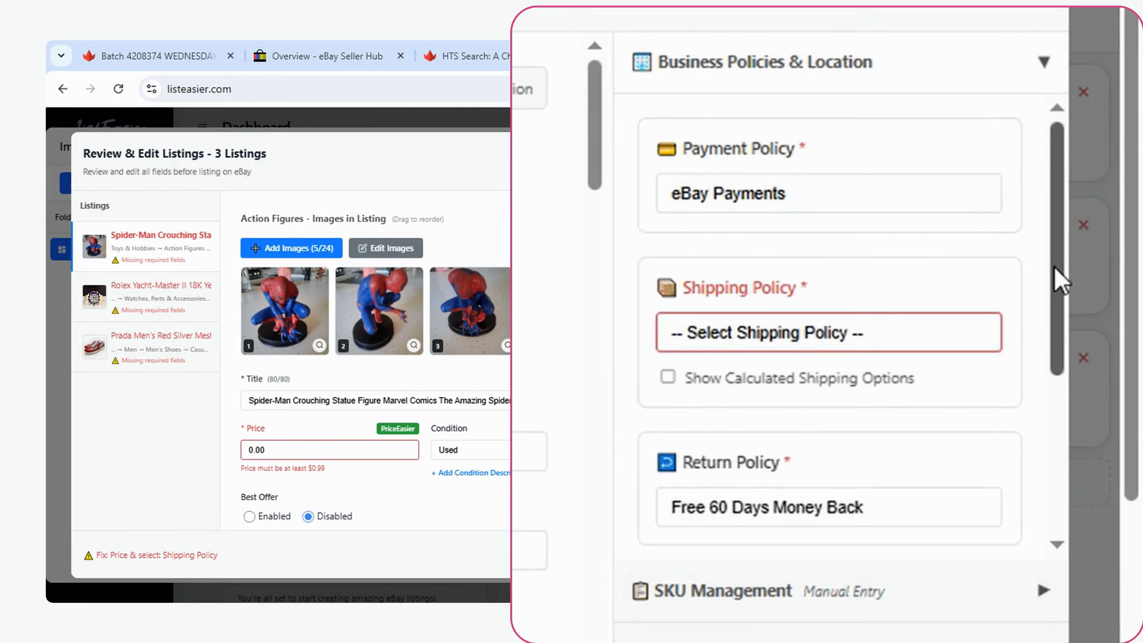
scroll(1055, 265, down, 2)
click(915, 255)
click(746, 333)
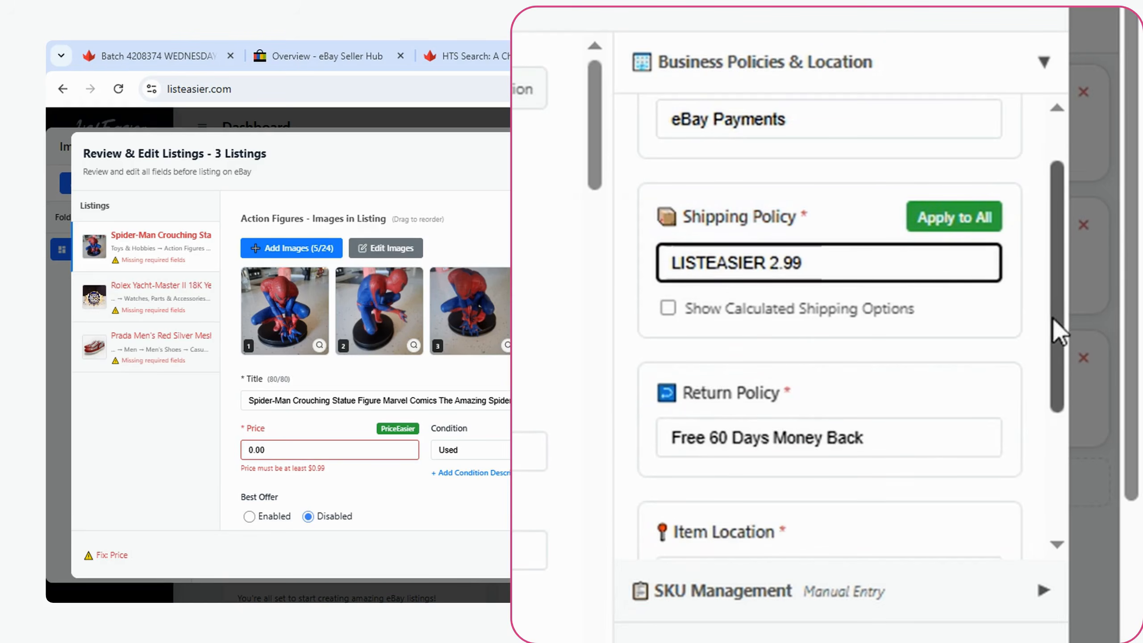
scroll(1052, 316, down, 4)
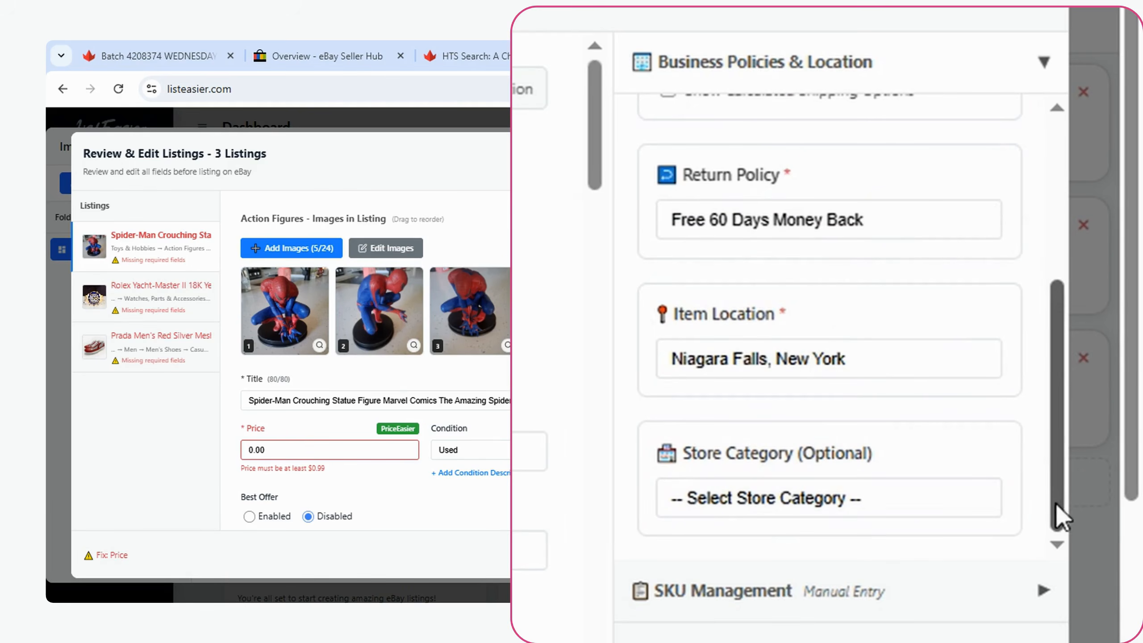
drag(1061, 469, 1050, 259)
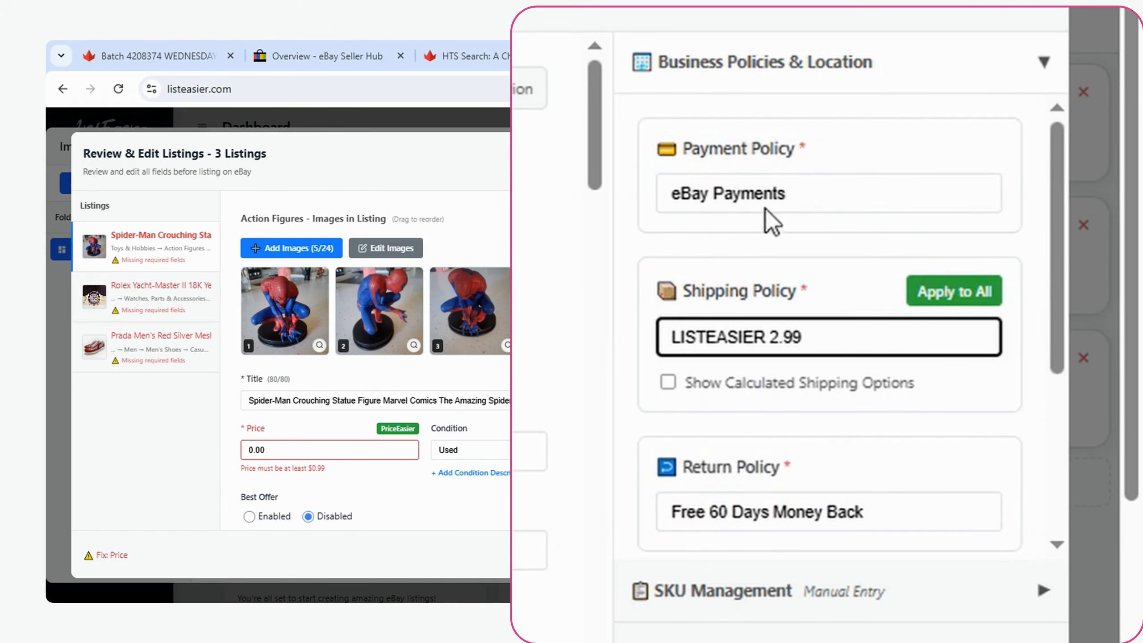
drag(1058, 298, 1052, 444)
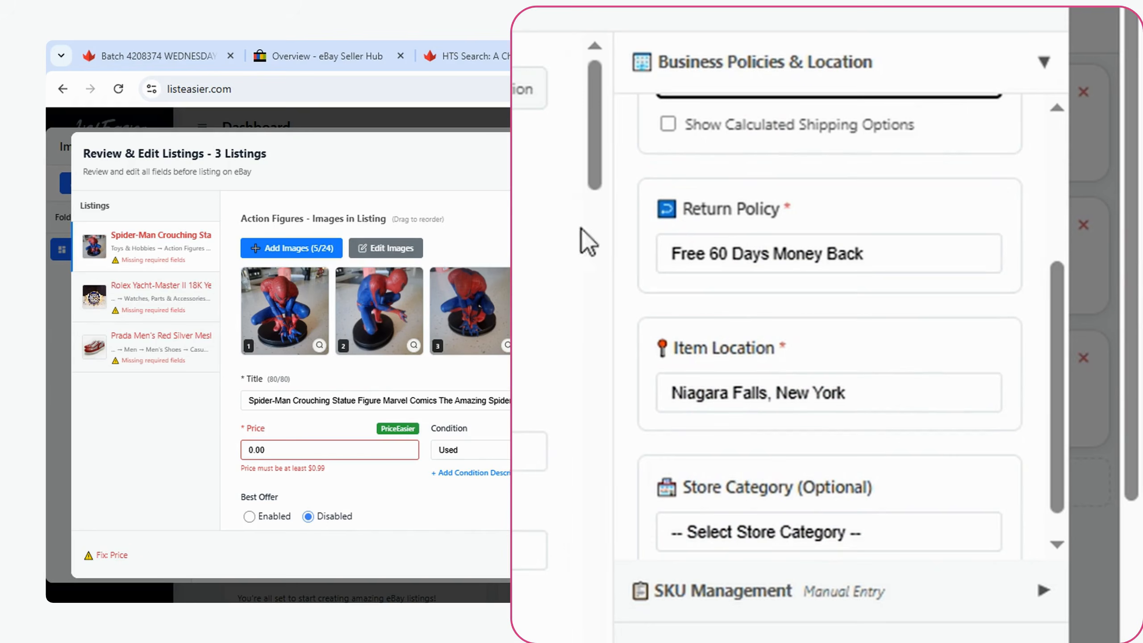
Step: Get PriceEasier suggestions for the Spider-Man listing, look through the similar items and use the suggested price of $42.75
drag(600, 171, 823, 257)
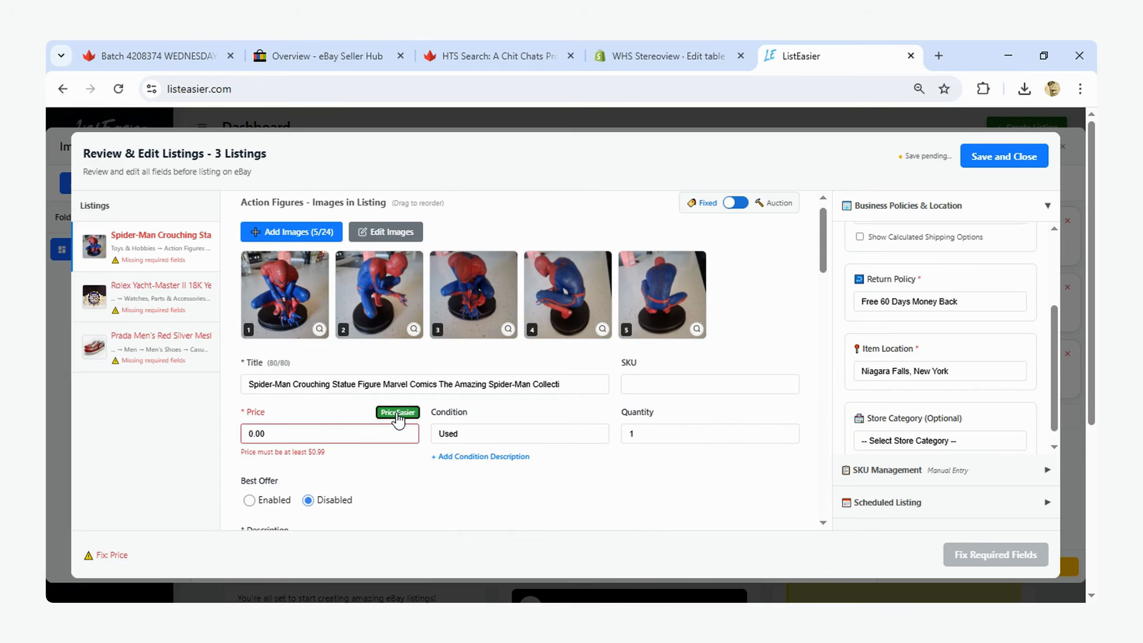
click(466, 381)
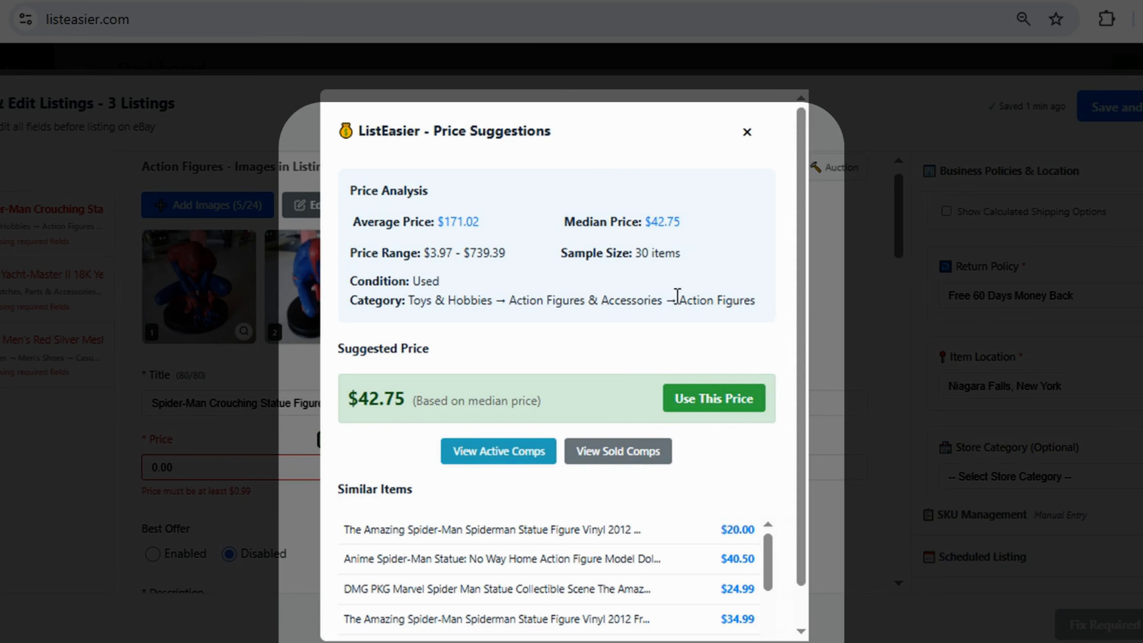
drag(768, 556, 770, 607)
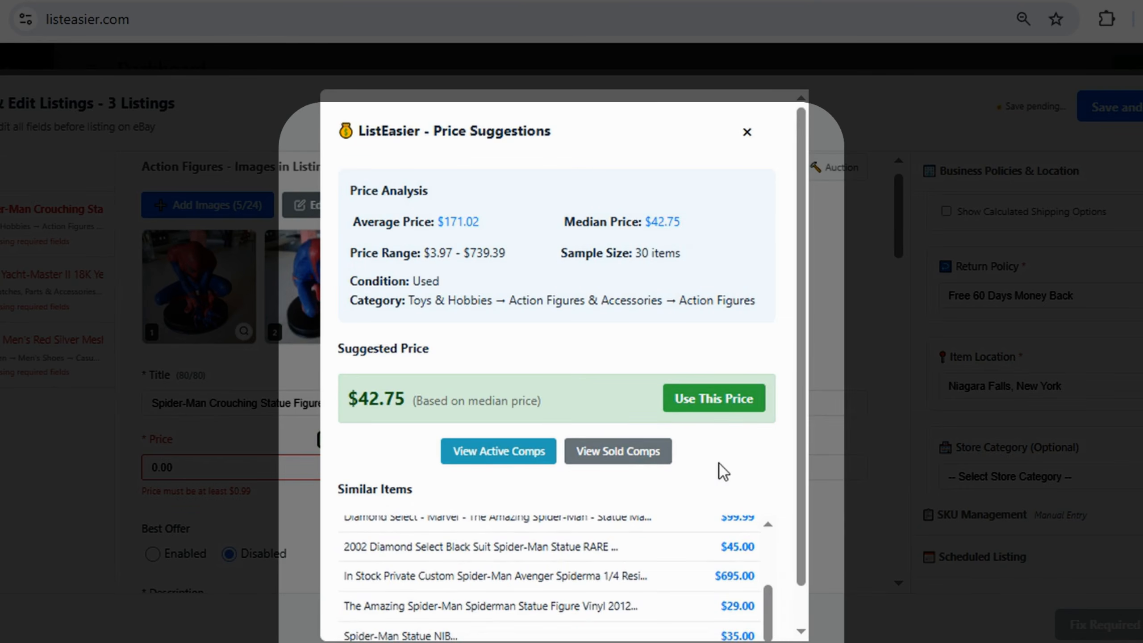
scroll(720, 465, down, 1)
drag(768, 576, 769, 518)
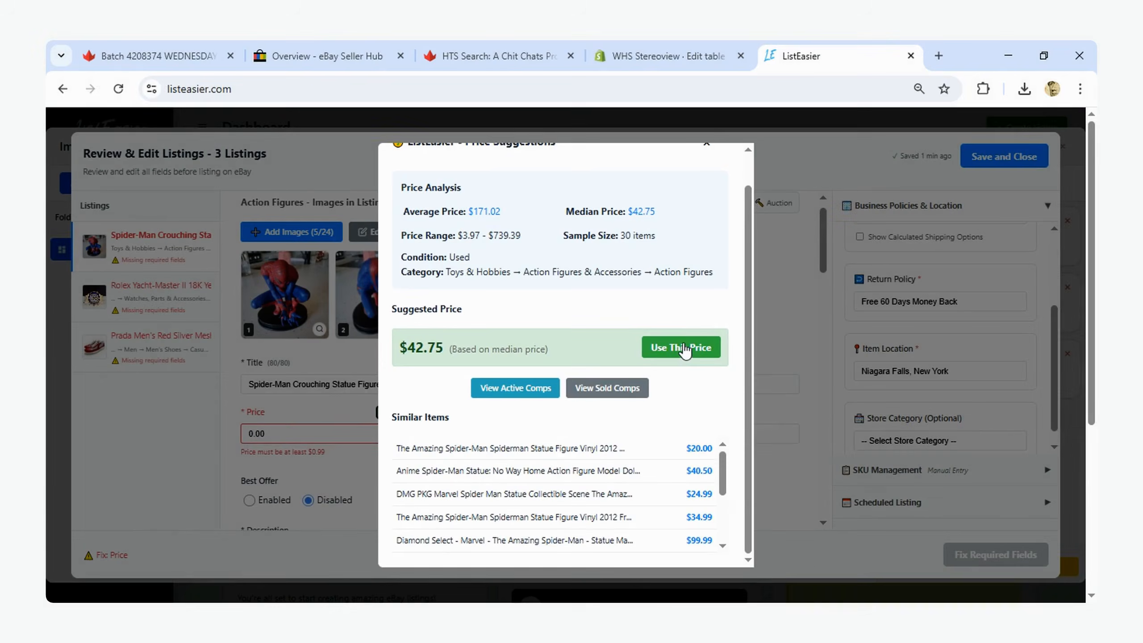
click(684, 349)
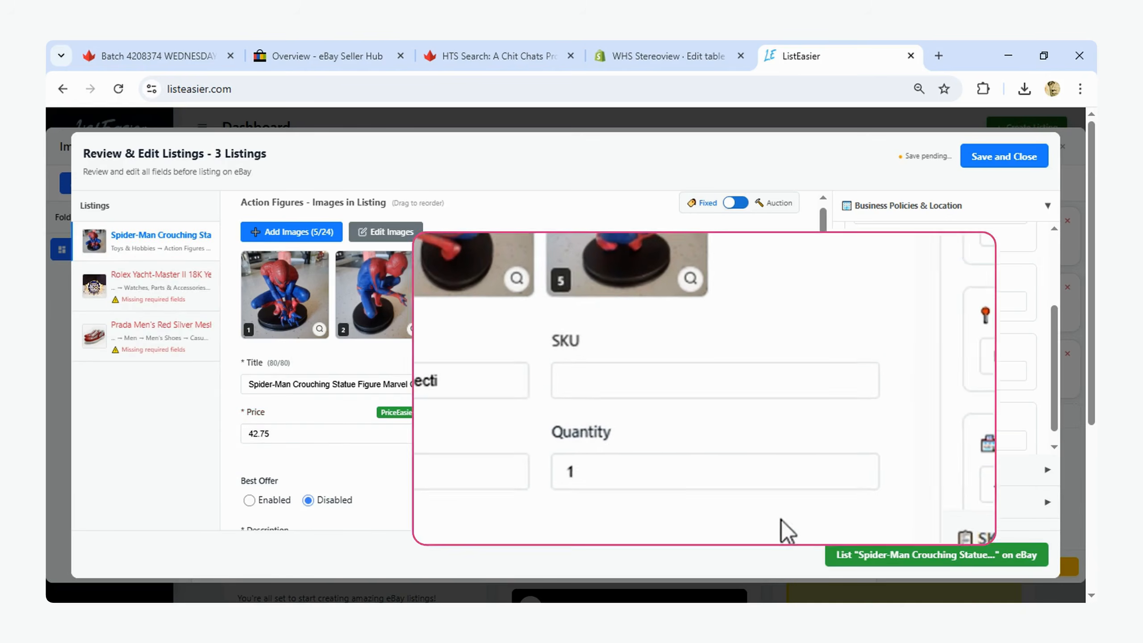
Step: Set the Spider-Man listing's SKU to BOX1 and apply it to all listings
click(678, 378)
text(N)
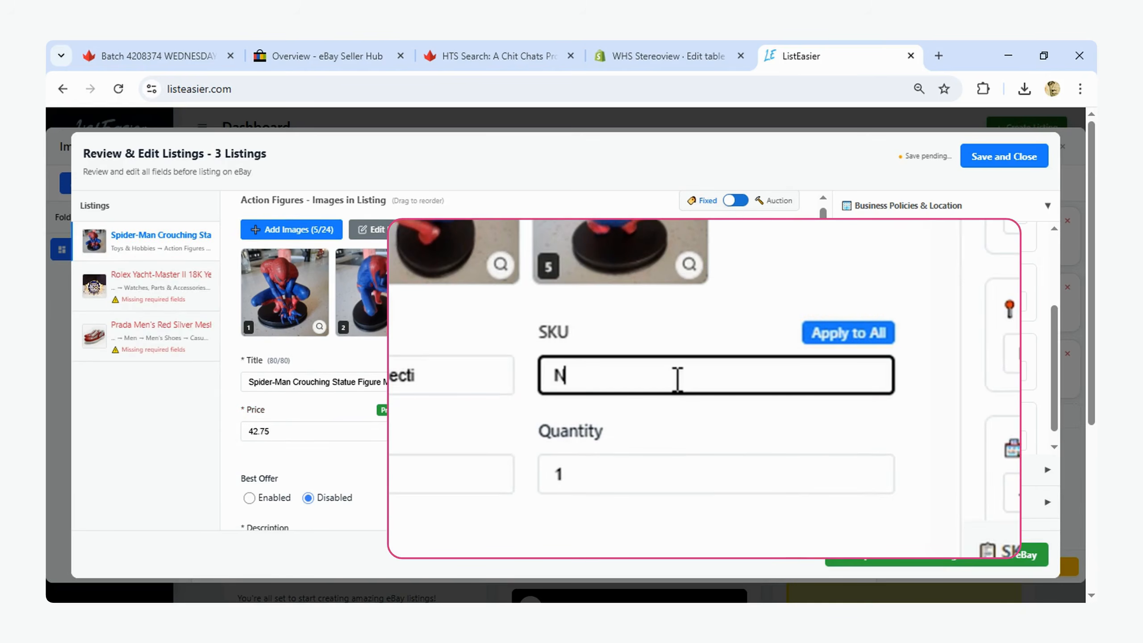
click(747, 508)
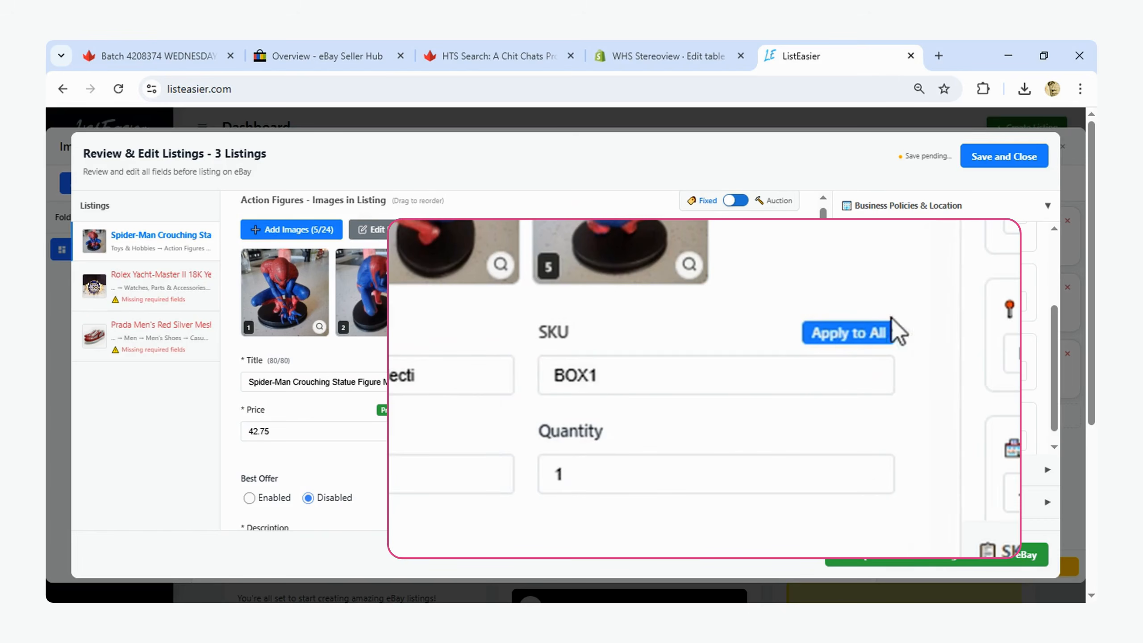
click(883, 336)
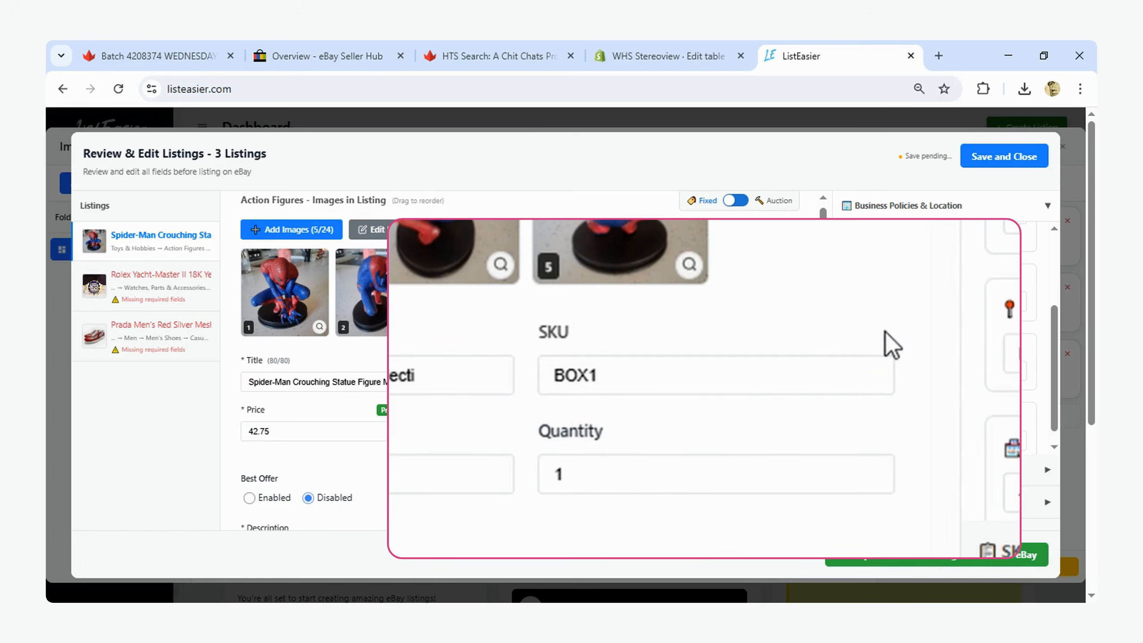
click(657, 383)
double_click(657, 383)
click(799, 339)
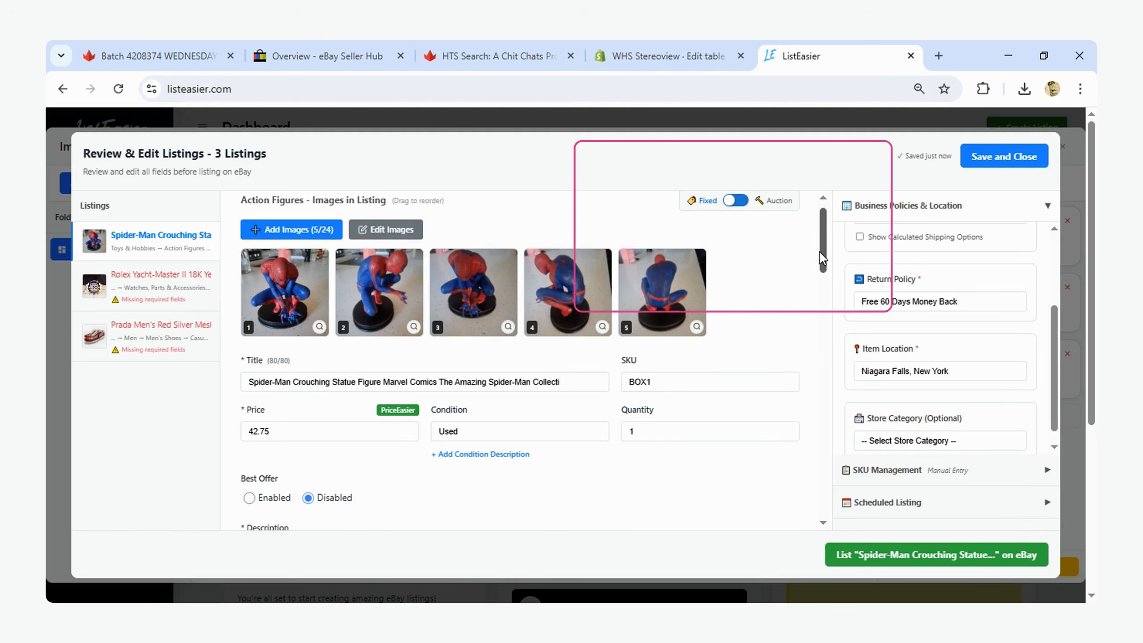
Step: Try the Auction format on the Spider-Man listing and switch it back to Fixed
drag(821, 253, 821, 218)
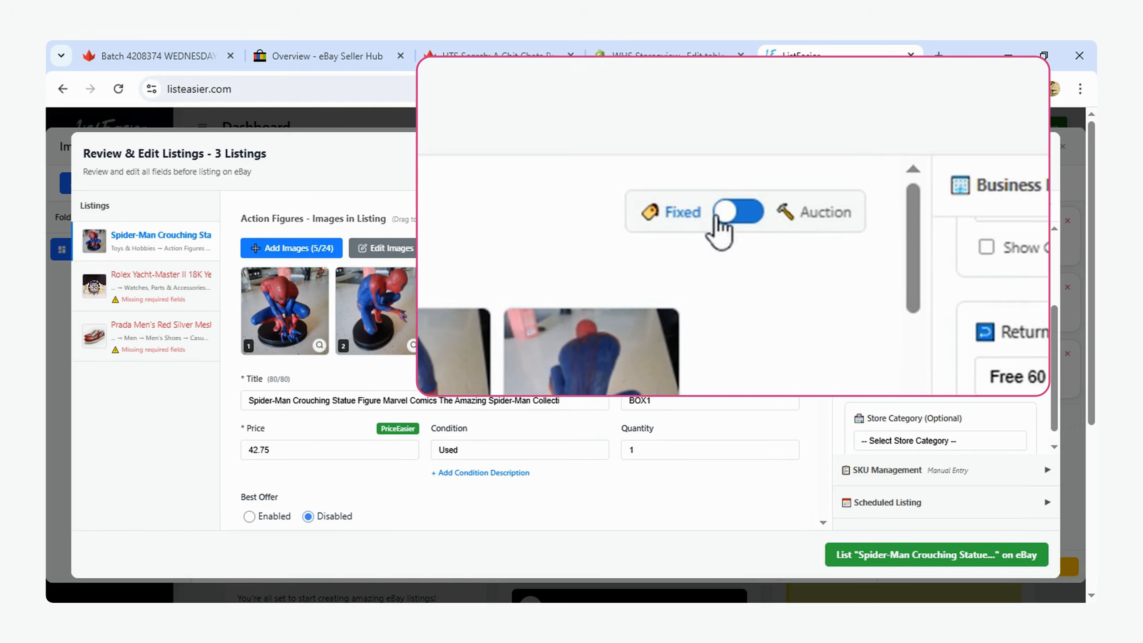
click(723, 215)
click(730, 217)
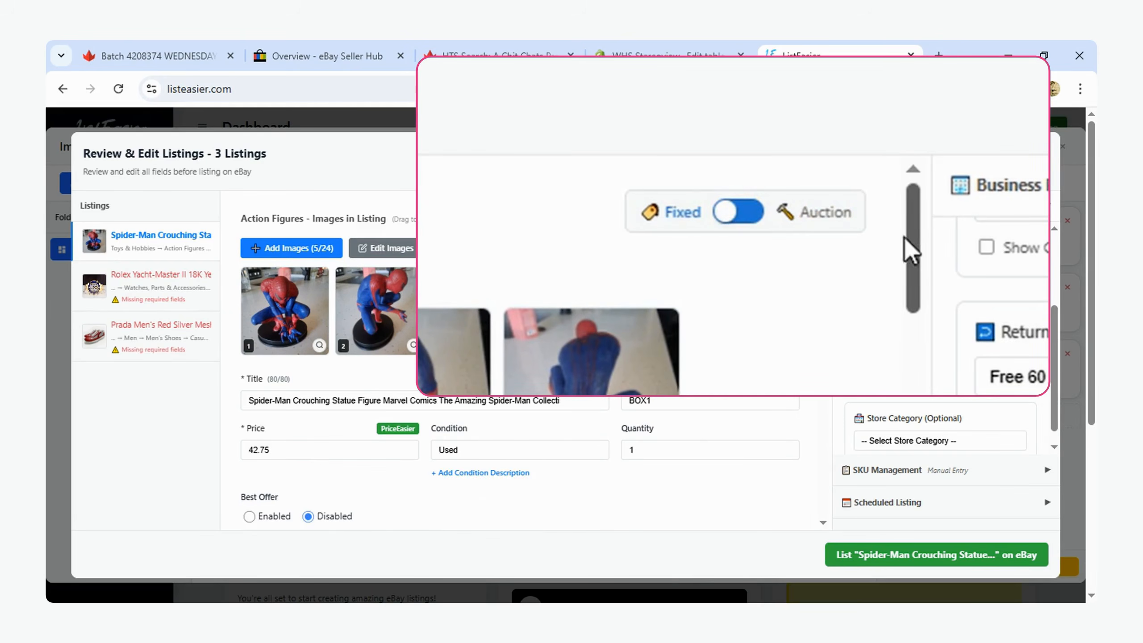
Step: Enable Best Offer on the Spider-Man listing and apply the setting to all listings
scroll(830, 265, down, 5)
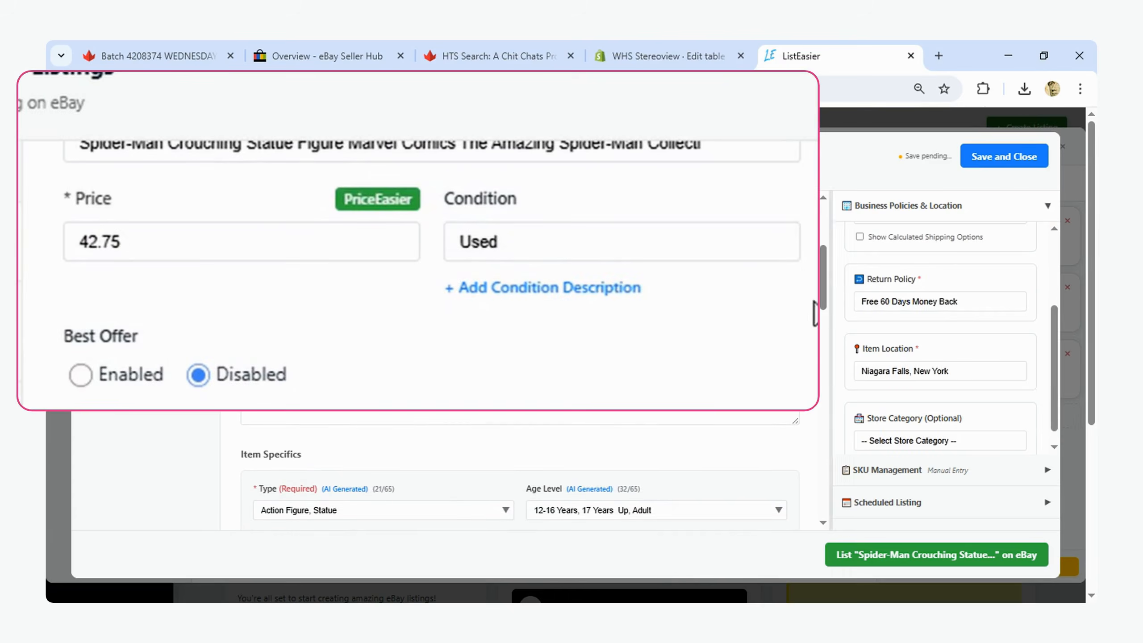
click(81, 374)
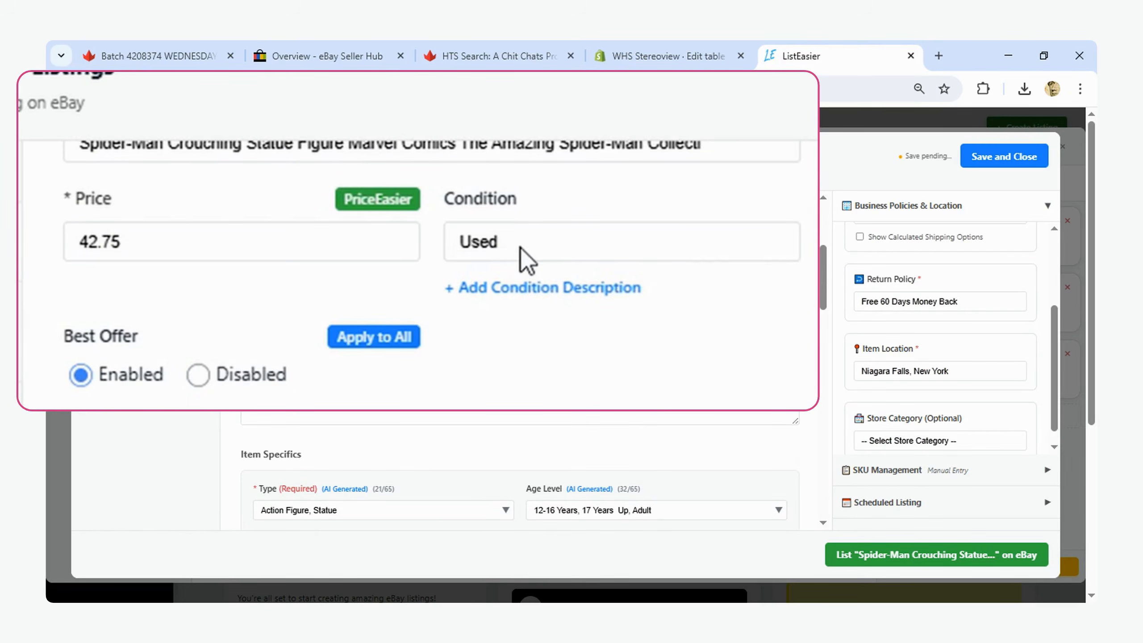
click(368, 343)
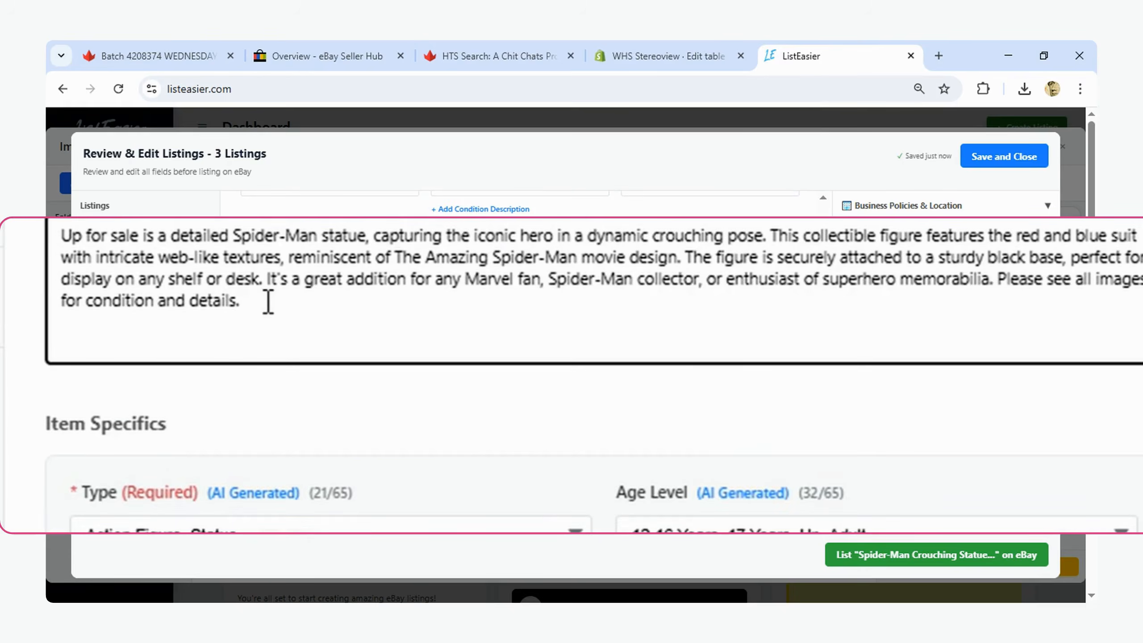
Step: Review the Spider-Man listing's description and the AI-generated values in its item specifics
scroll(679, 396, down, 1)
scroll(674, 383, down, 6)
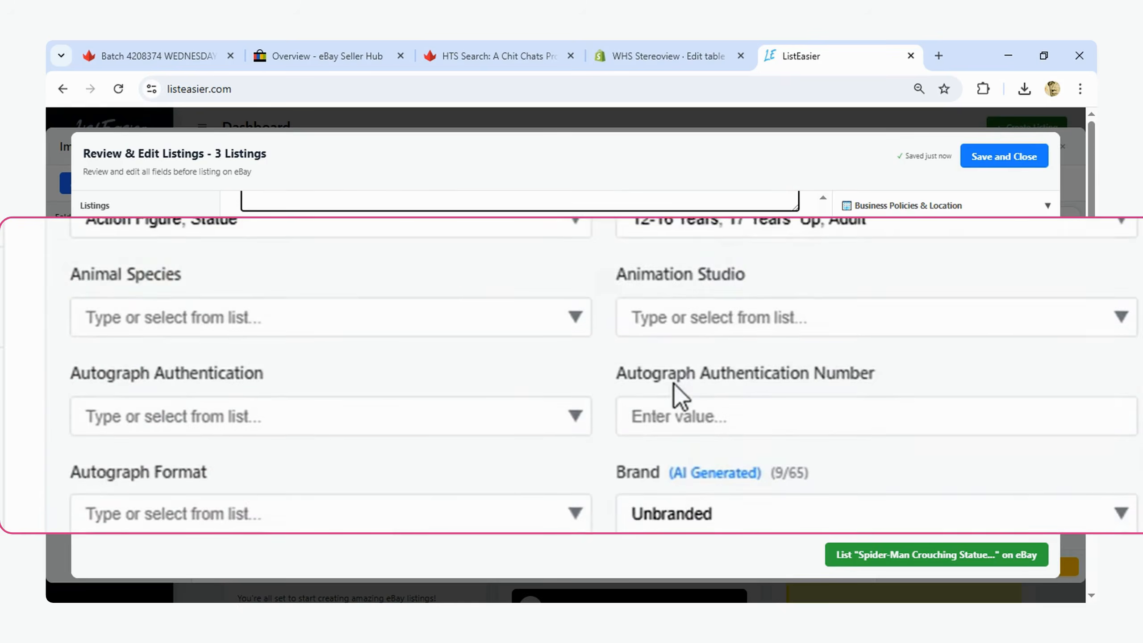
scroll(674, 383, down, 5)
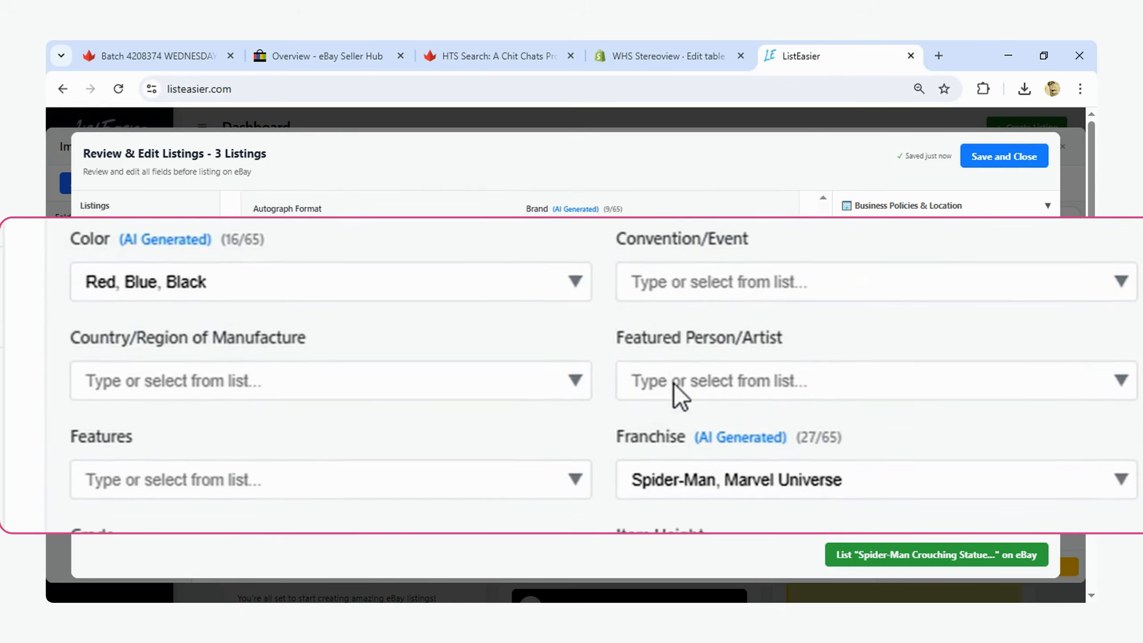
scroll(674, 383, down, 5)
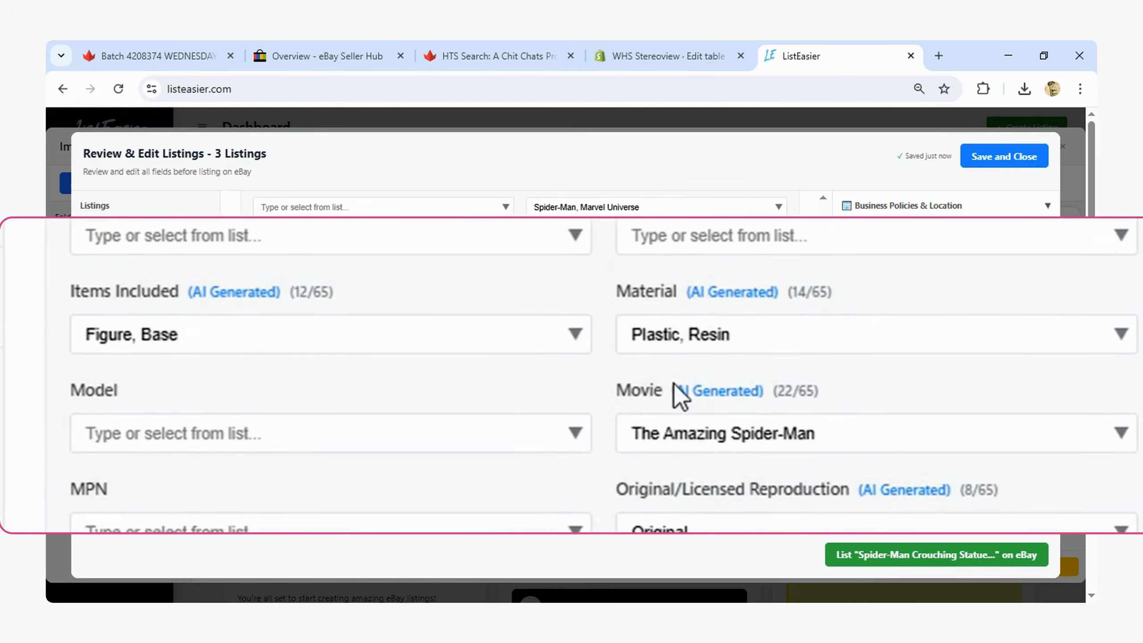
scroll(675, 383, down, 5)
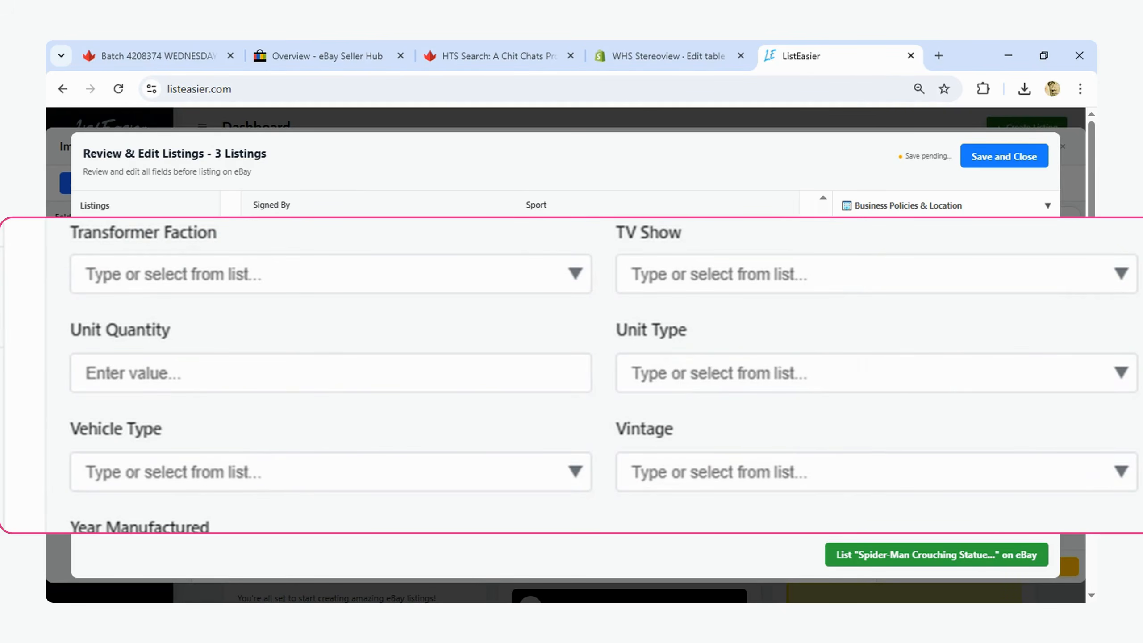
scroll(605, 374, up, 3)
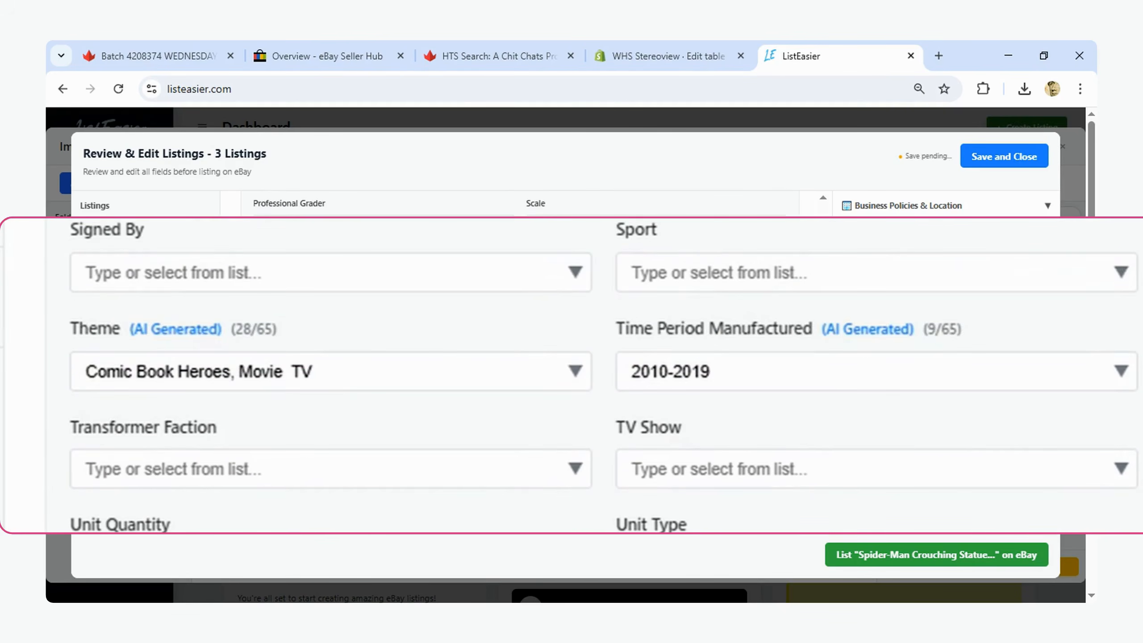
scroll(722, 462, up, 3)
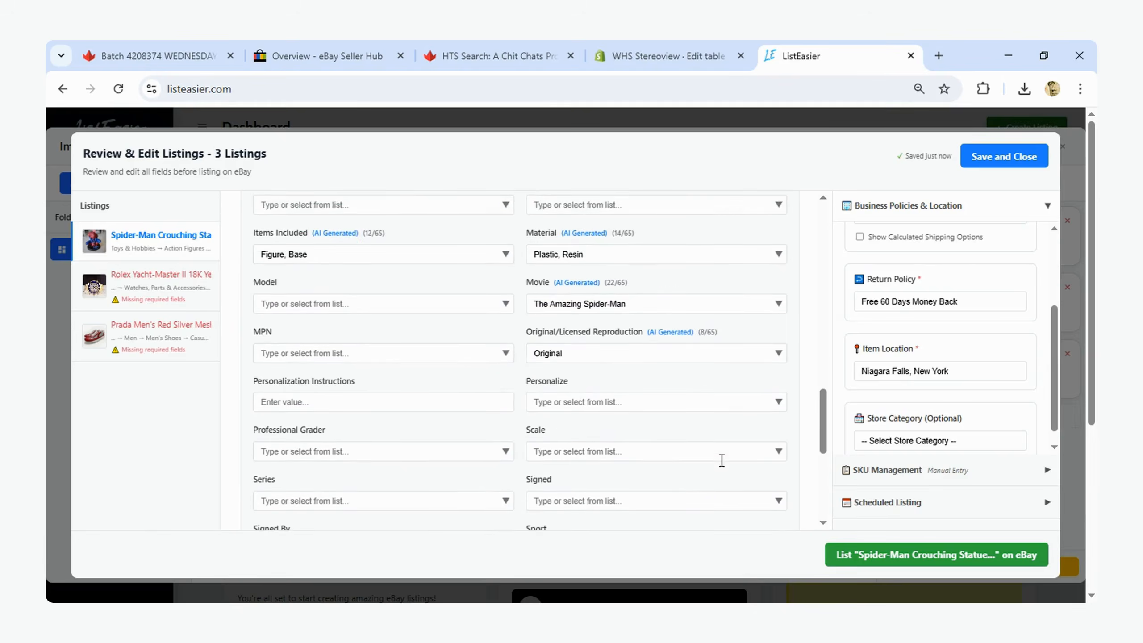
scroll(1048, 523, up, 3)
scroll(1048, 523, down, 10)
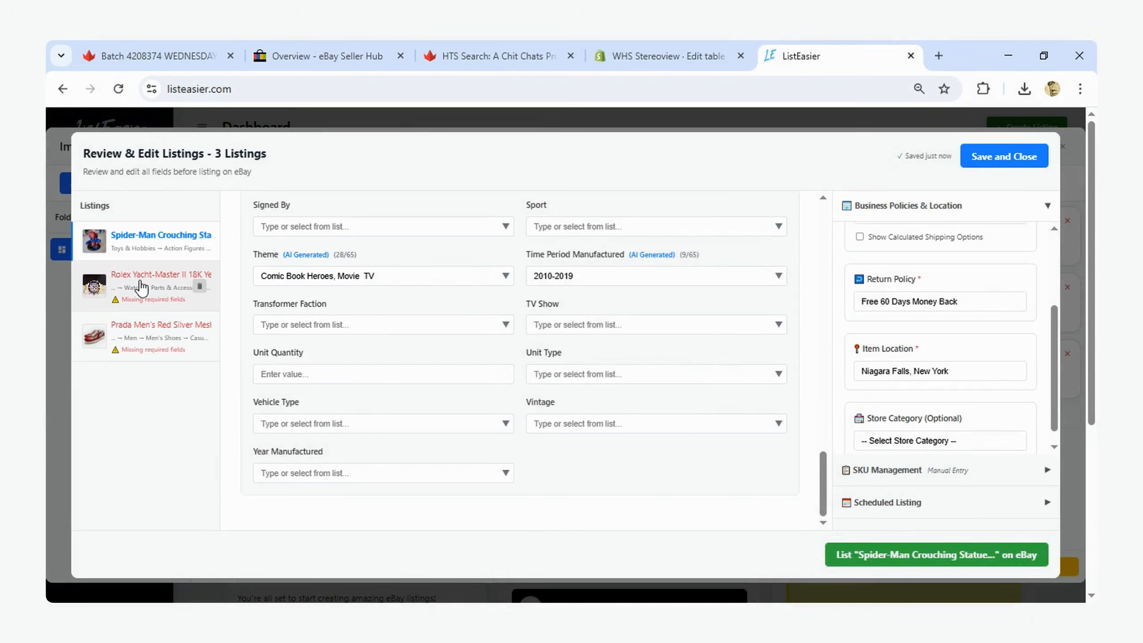
Step: Set the Rolex watch listing's shipping policy to LISTEASIER 2.99 and apply it to all listings
click(168, 278)
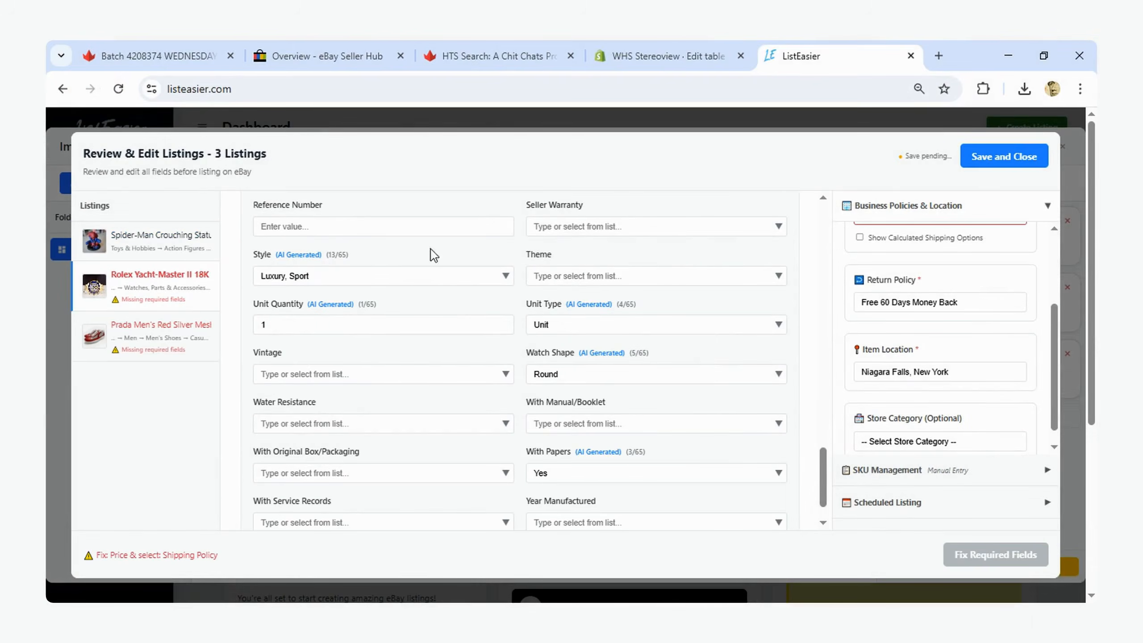
scroll(1053, 324, up, 3)
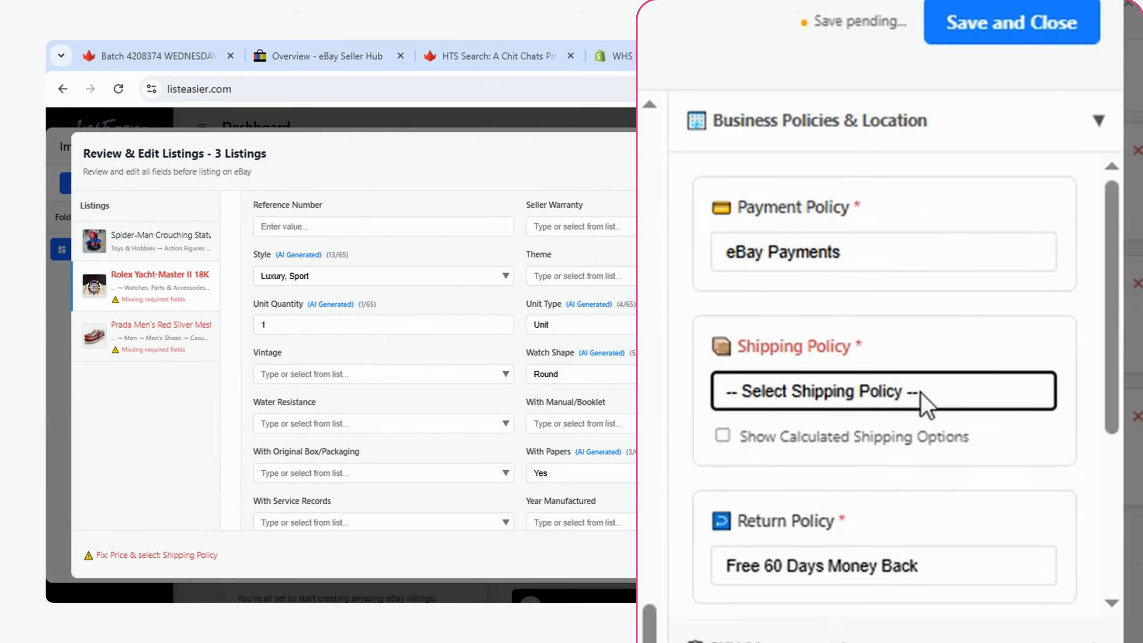
click(701, 214)
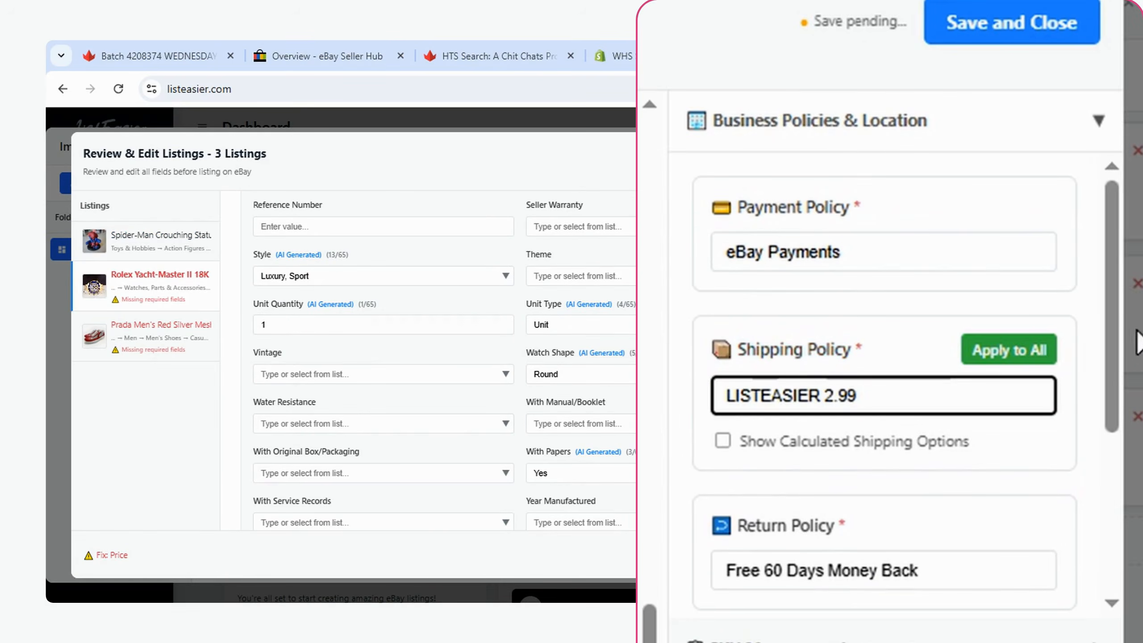
scroll(1109, 332, down, 1)
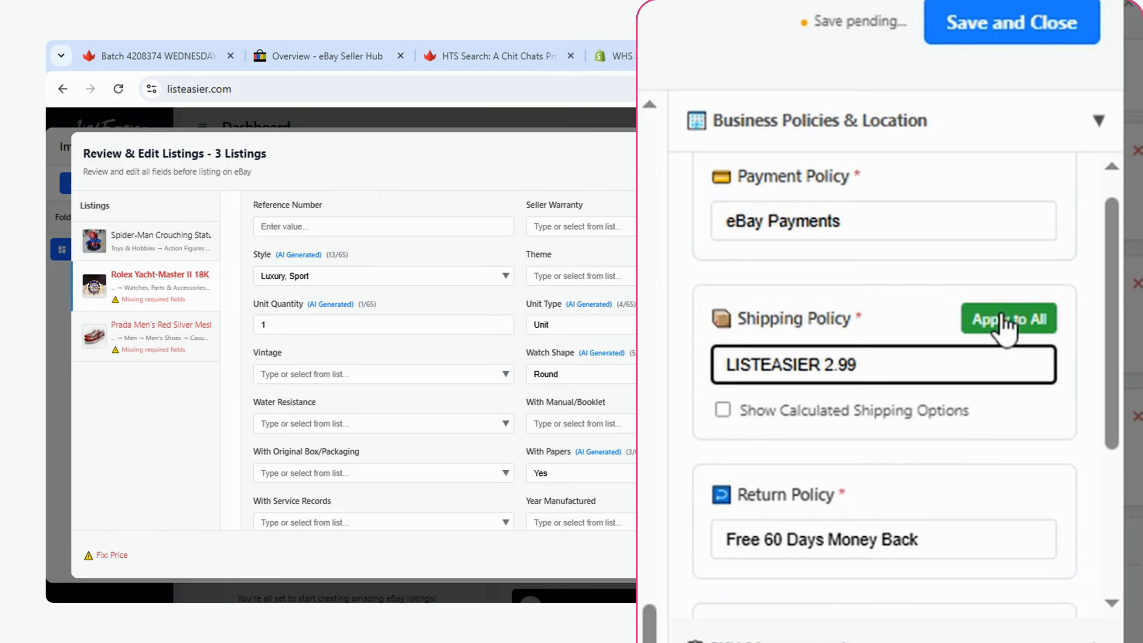
click(1001, 315)
Step: Correct the watch listing's title to "Rolex Yacht-Master II 18K Yellow Gold Blue Bezel White Dial Automatic Mens Watch"
drag(650, 636, 811, 222)
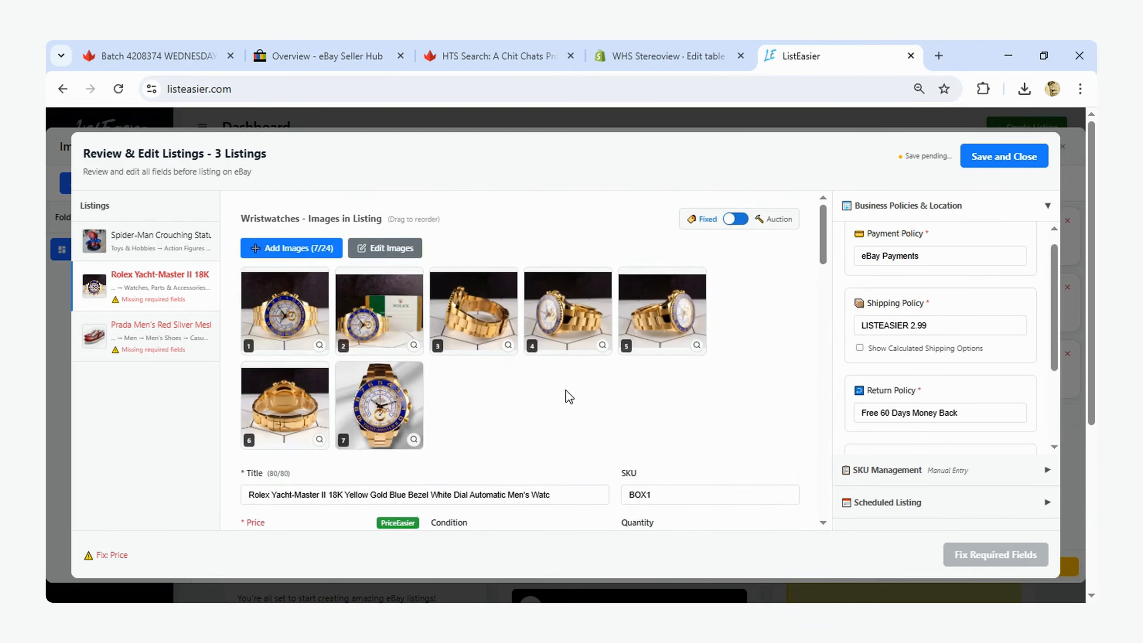
scroll(569, 396, down, 1)
click(523, 454)
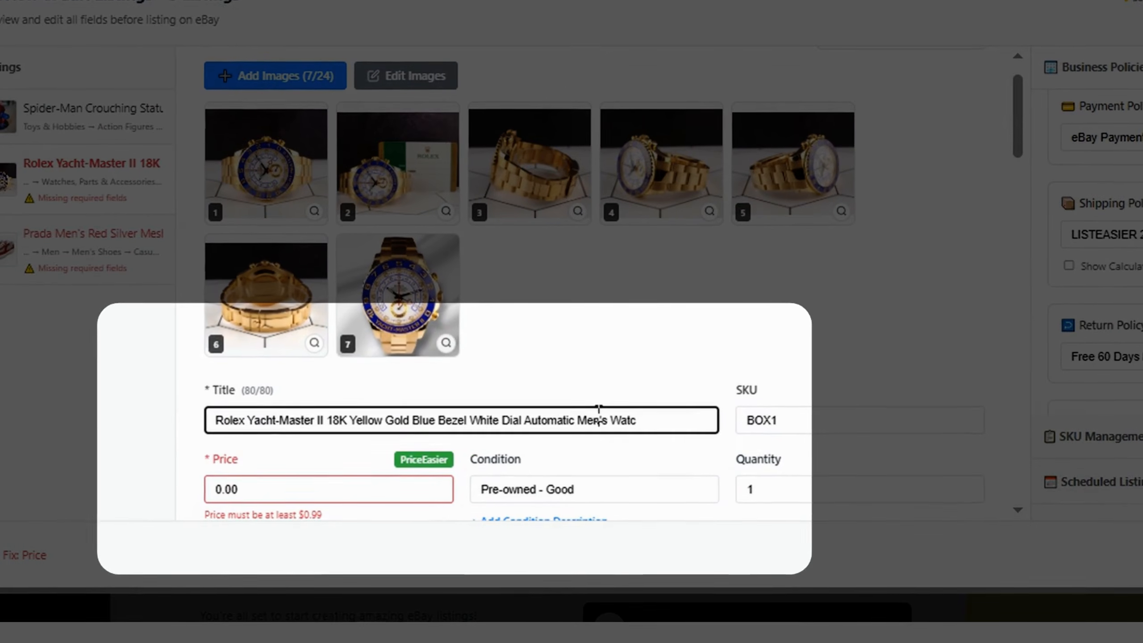
key(BackSpace)
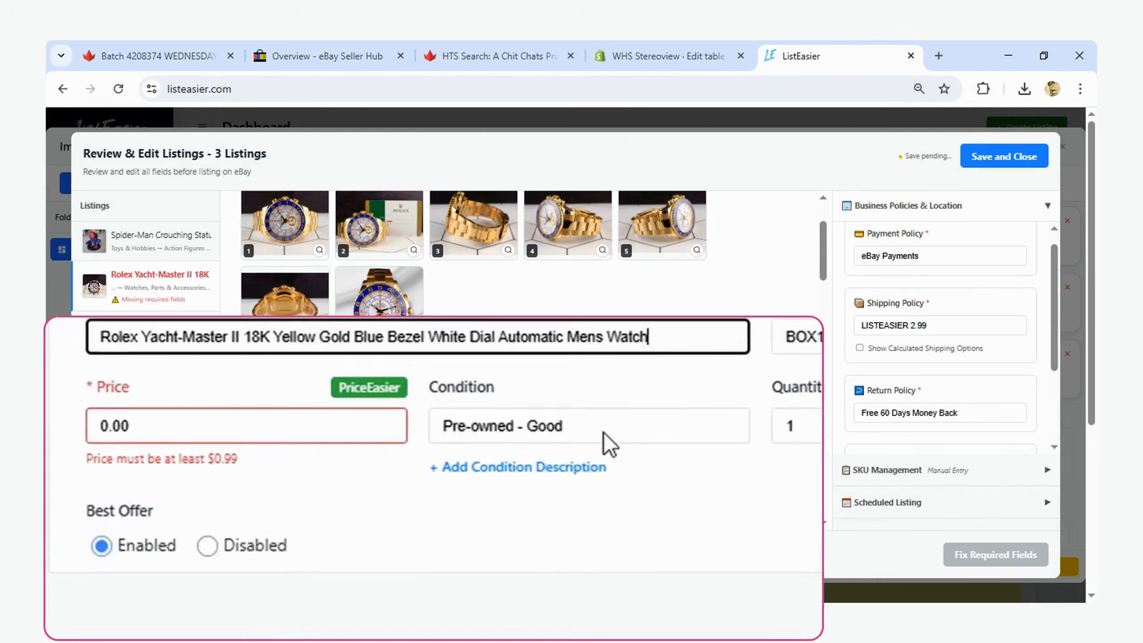
Step: Get PriceEasier price suggestions for the Rolex watch listing and review the price analysis and similar items
scroll(681, 456, down, 1)
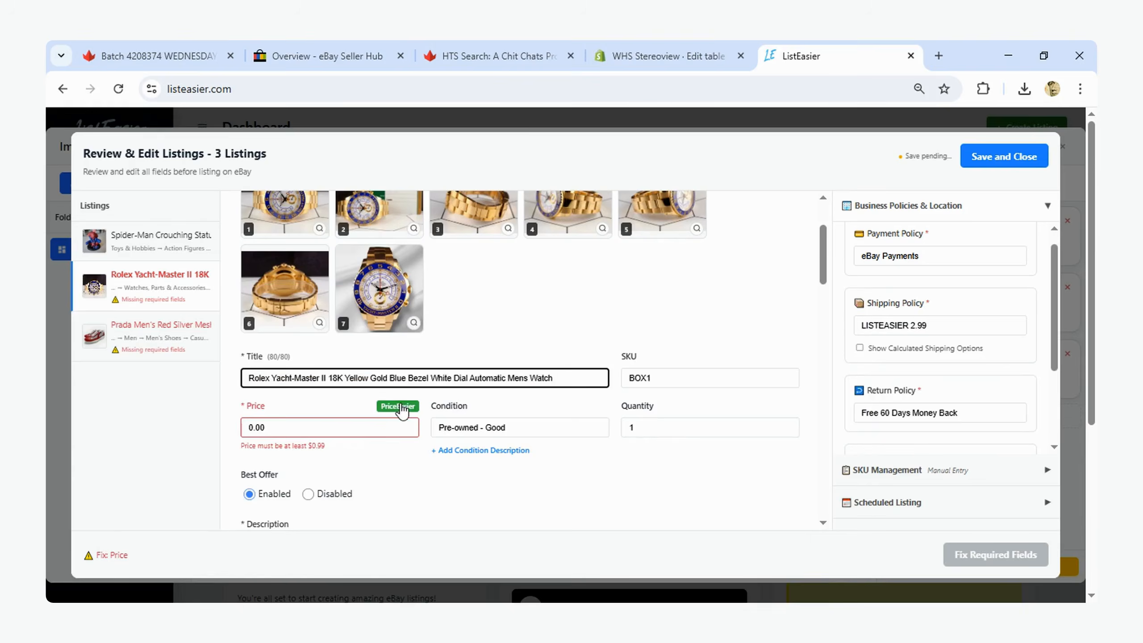
click(398, 407)
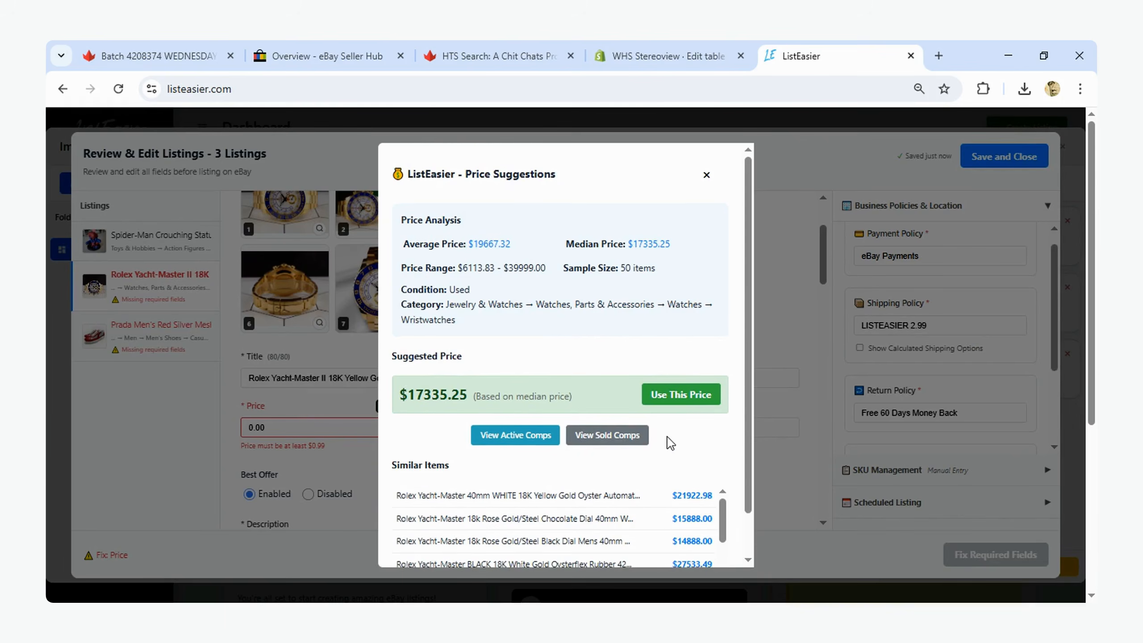
scroll(669, 441, down, 1)
drag(723, 470, 722, 525)
drag(747, 346, 748, 158)
Step: View the Rolex watch's active comps on eBay and compare the asking prices of similar watches
click(503, 463)
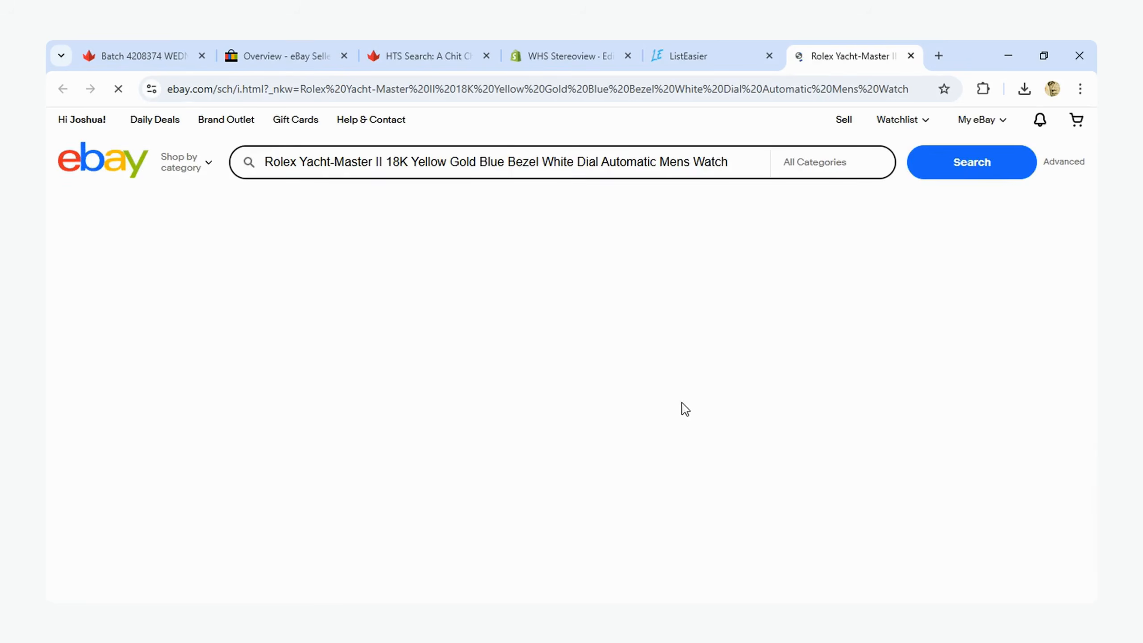
scroll(543, 439, down, 5)
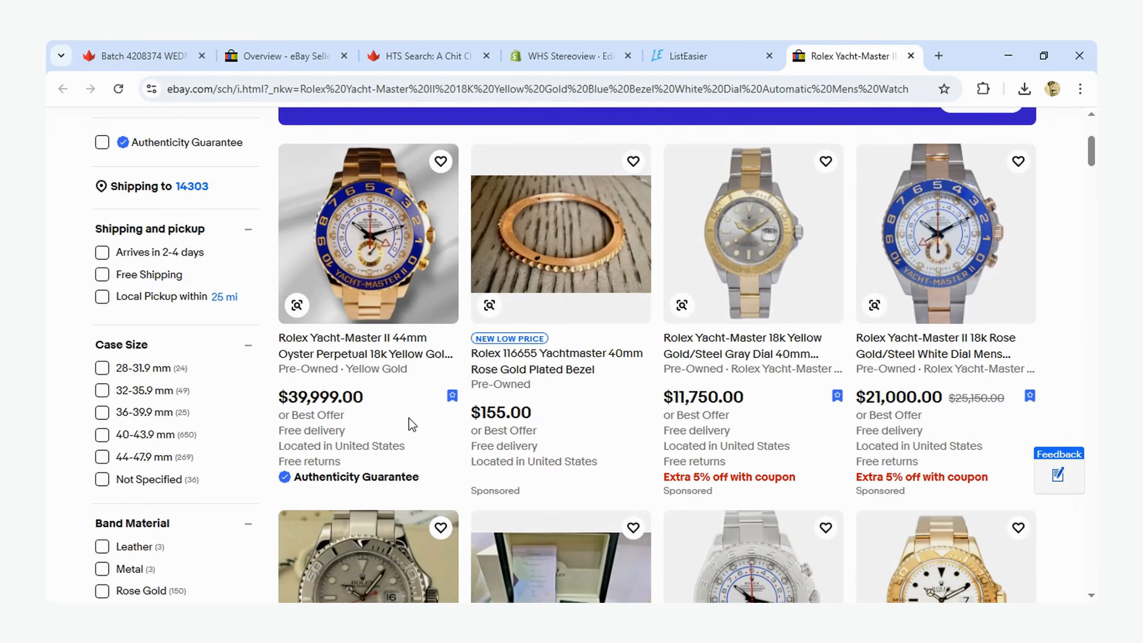
scroll(411, 424, down, 15)
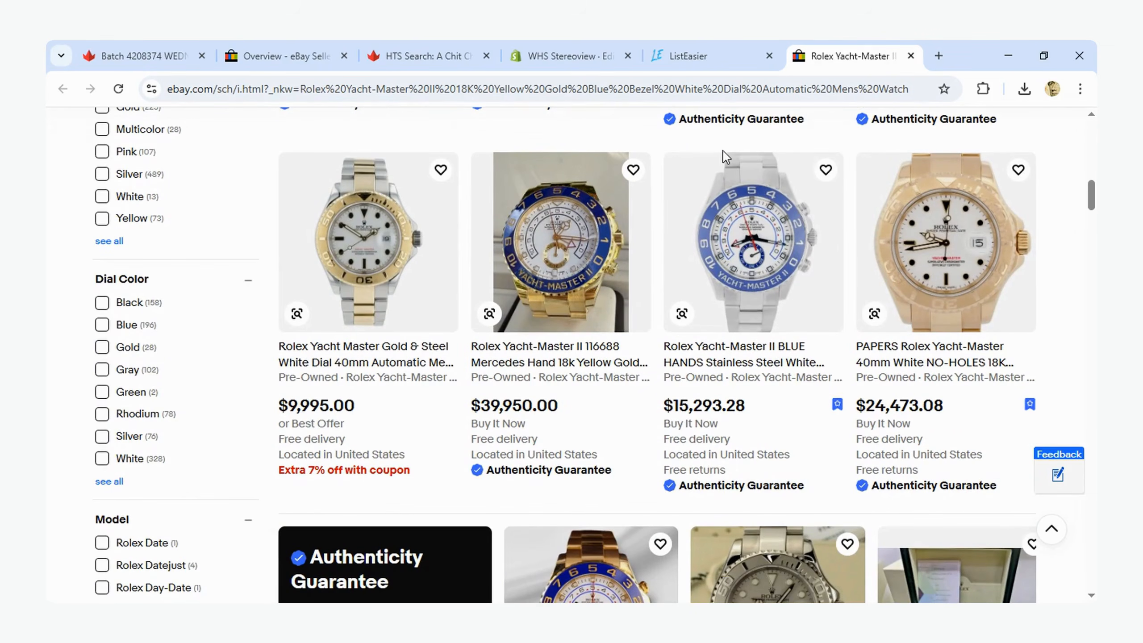
Step: Return to ListEasier, dismiss the price suggestions, set the Rolex listing's price to 45,000 and review its item specifics
click(716, 48)
click(706, 176)
click(269, 427)
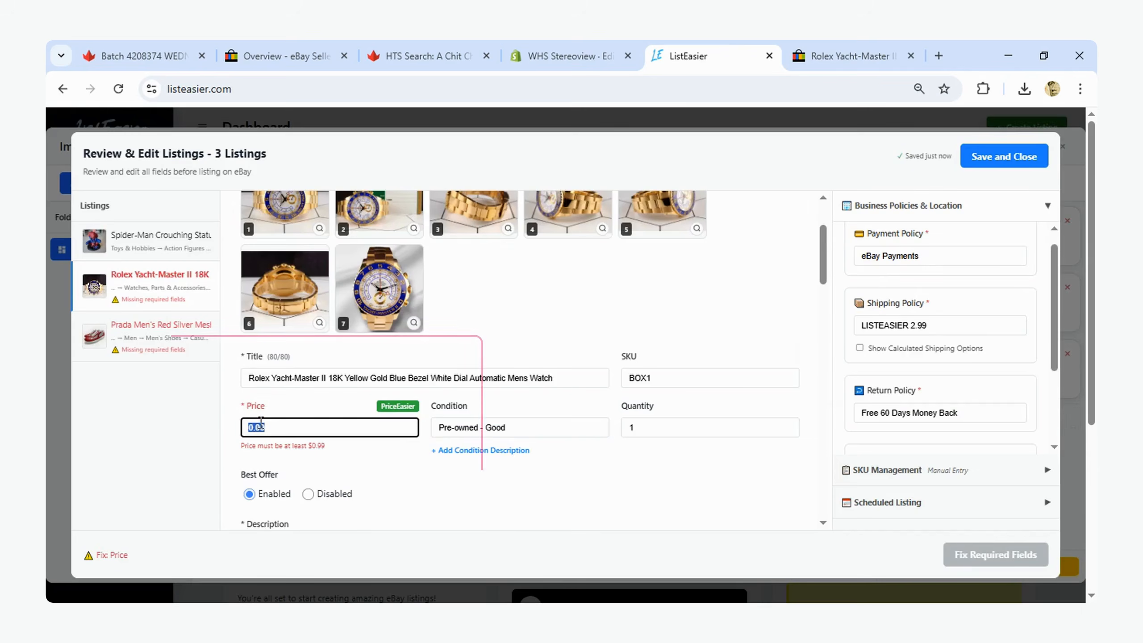
text(45)
text(.)
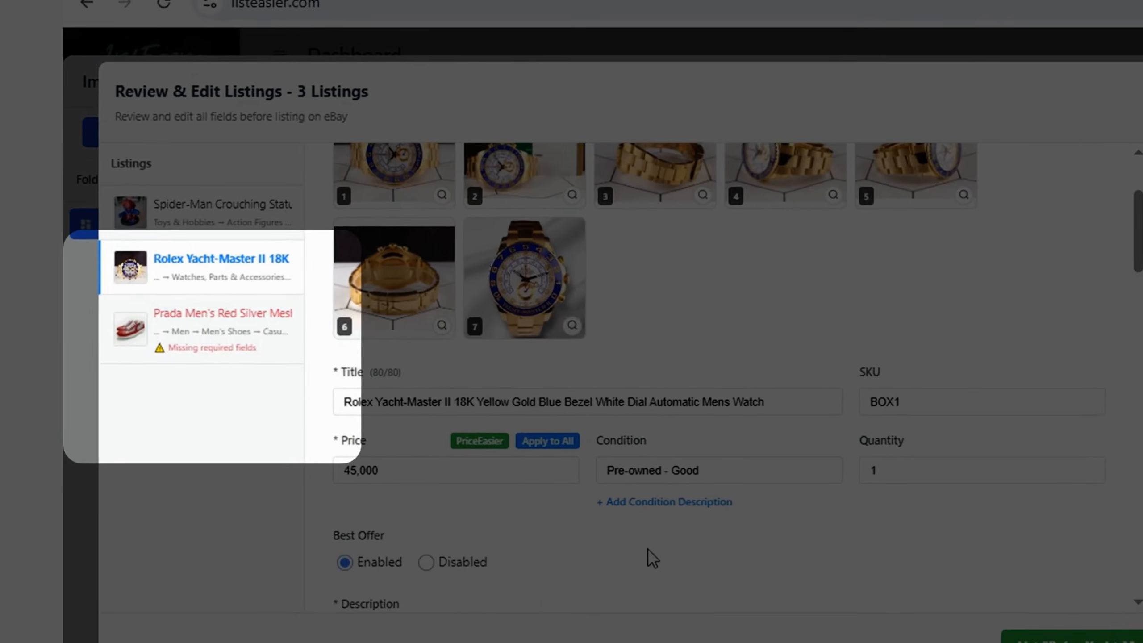
scroll(464, 486, down, 5)
scroll(549, 513, down, 10)
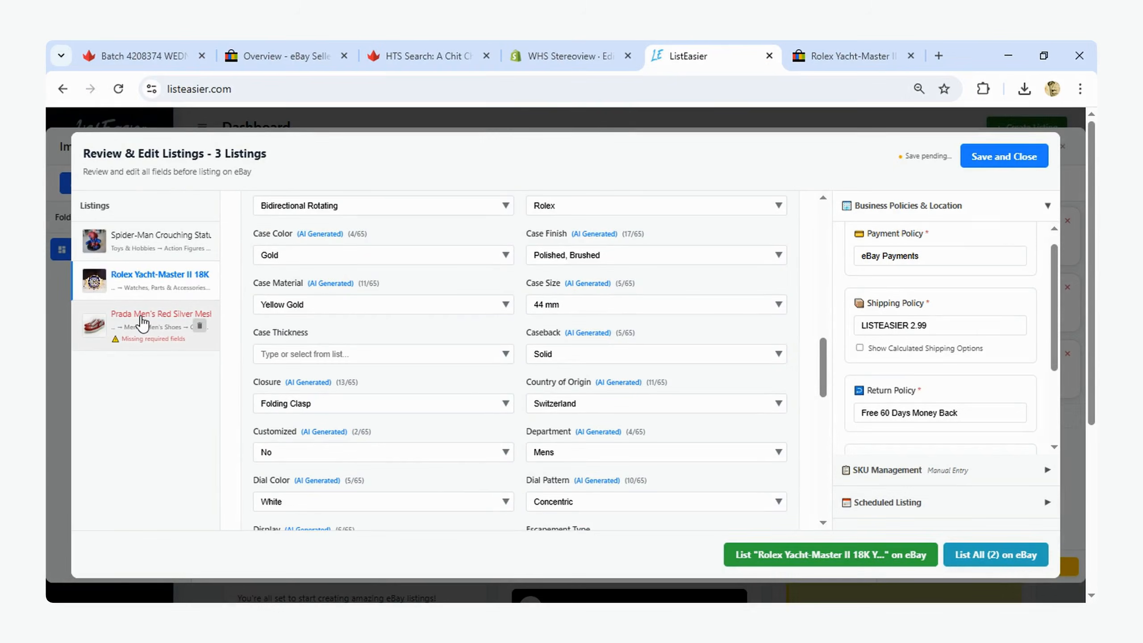
Step: Get price suggestions for the Prada shoes listing and apply the suggested median-based price of $222.50
click(142, 322)
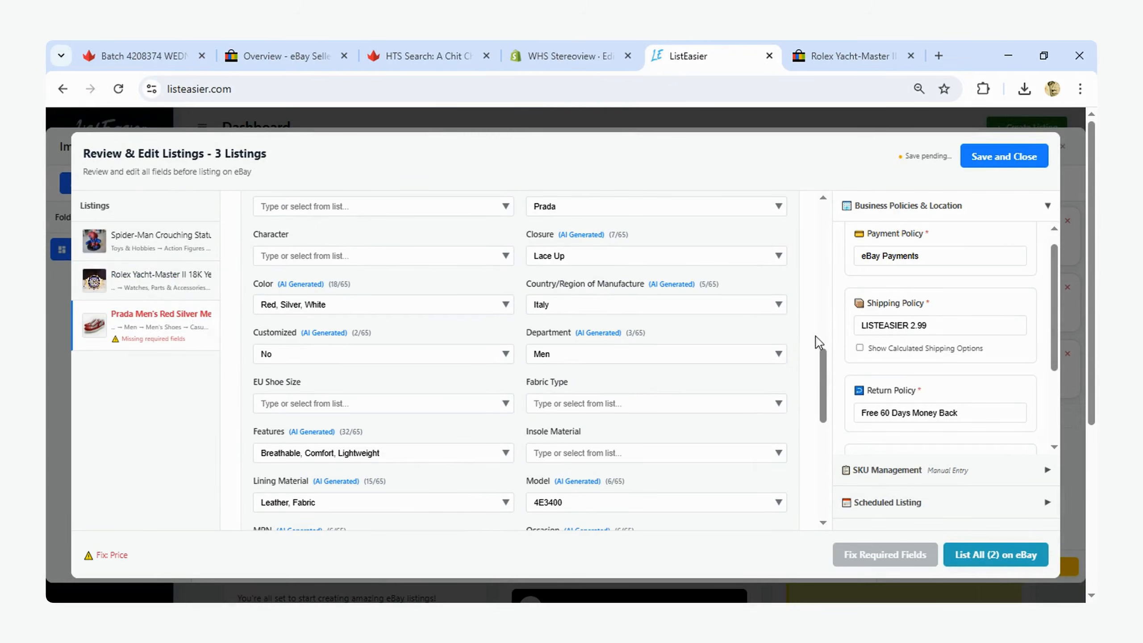
drag(823, 408, 818, 290)
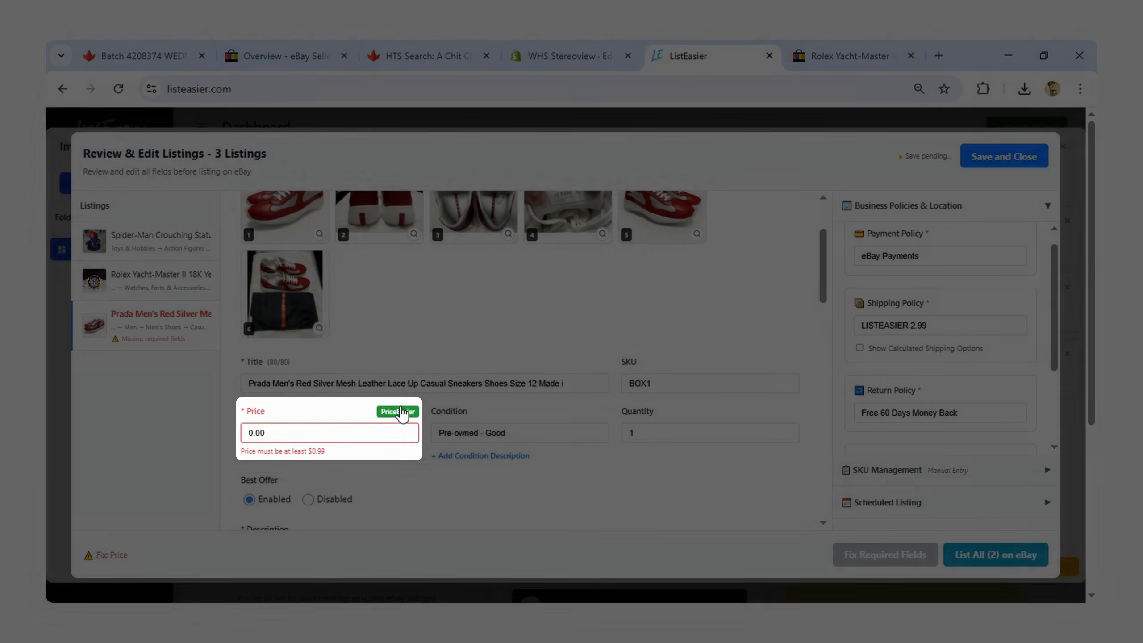
click(398, 411)
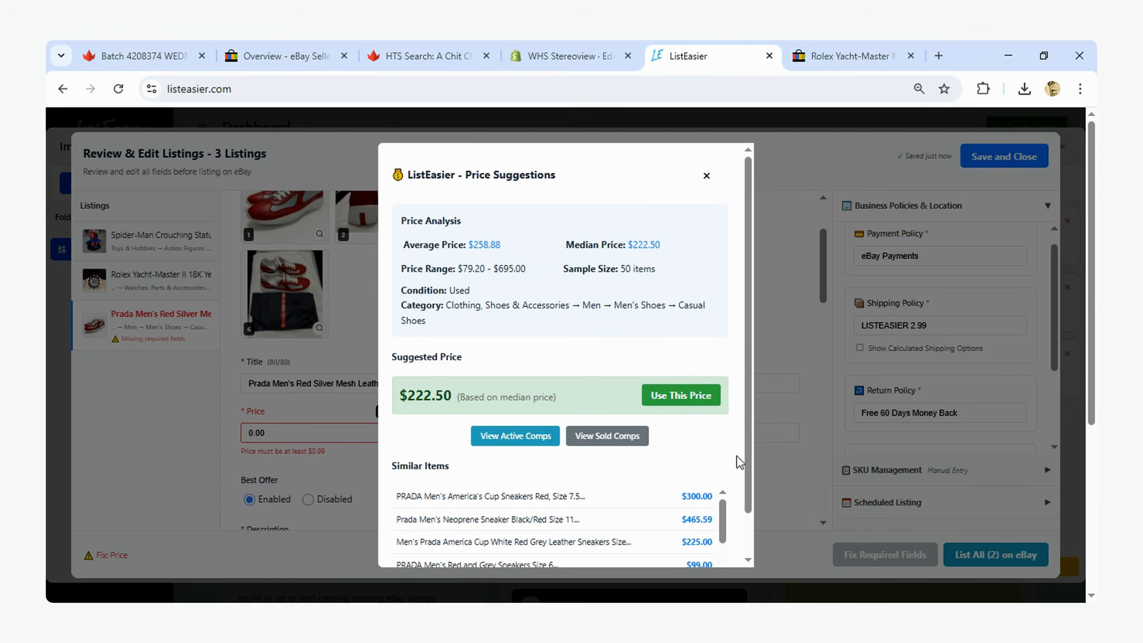
click(681, 395)
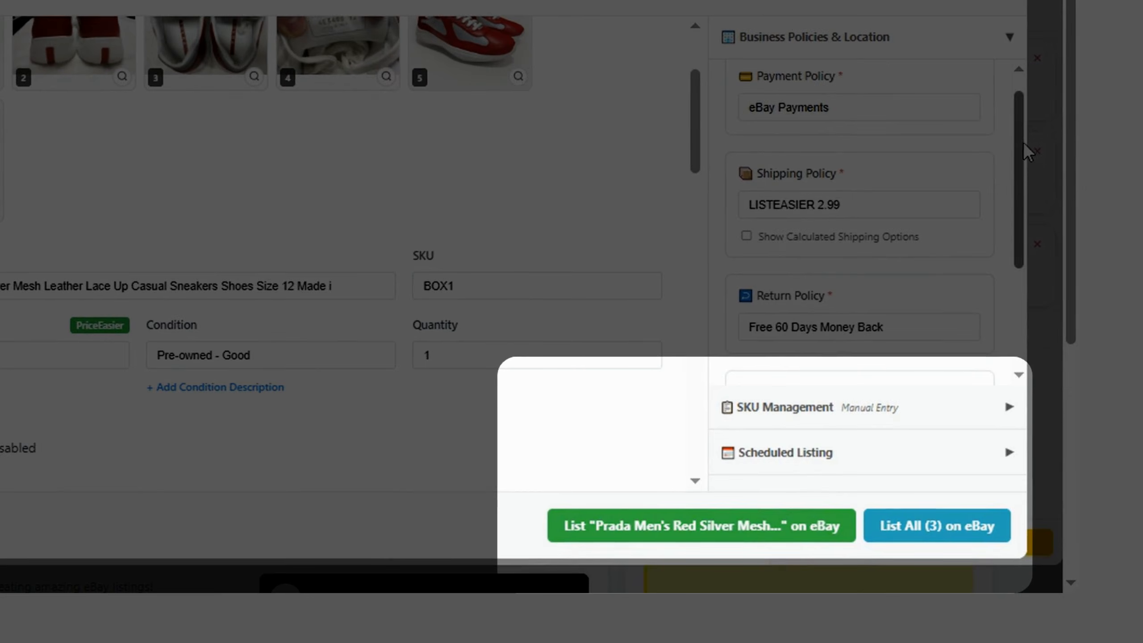
Step: List all three items on eBay together and close the listing progress report once the batch is complete
scroll(1024, 141, up, 1)
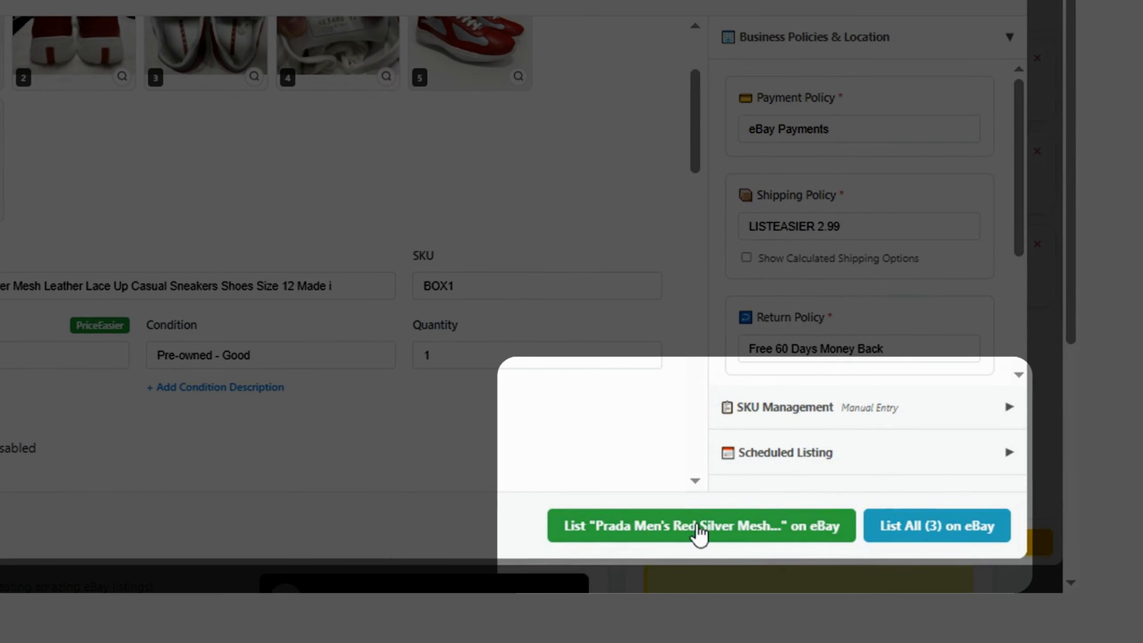
click(699, 531)
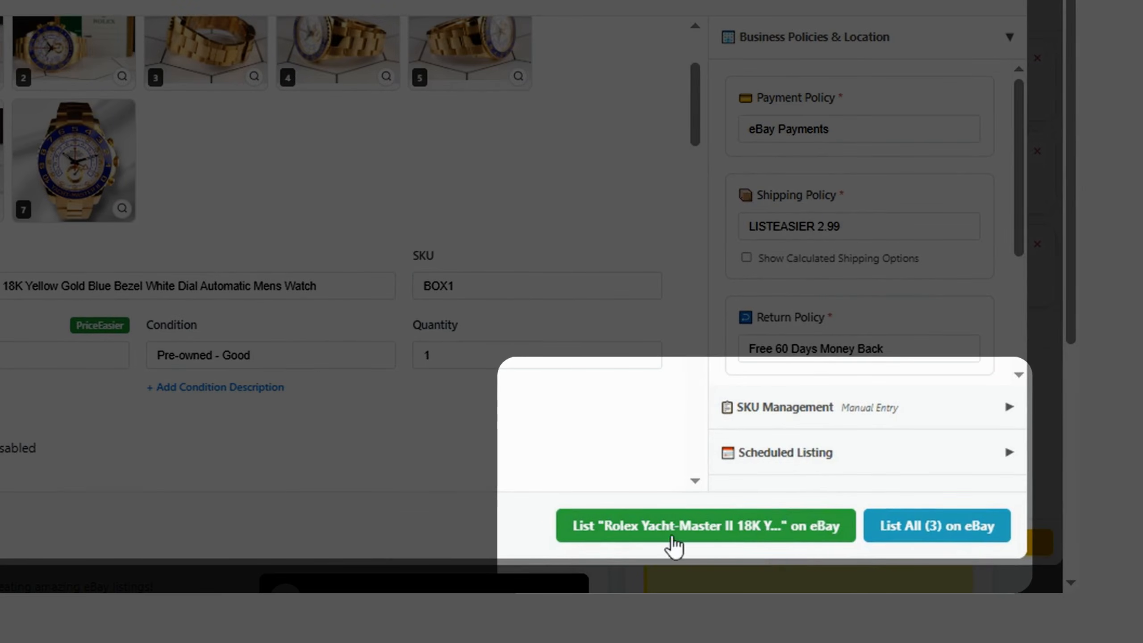
click(135, 3)
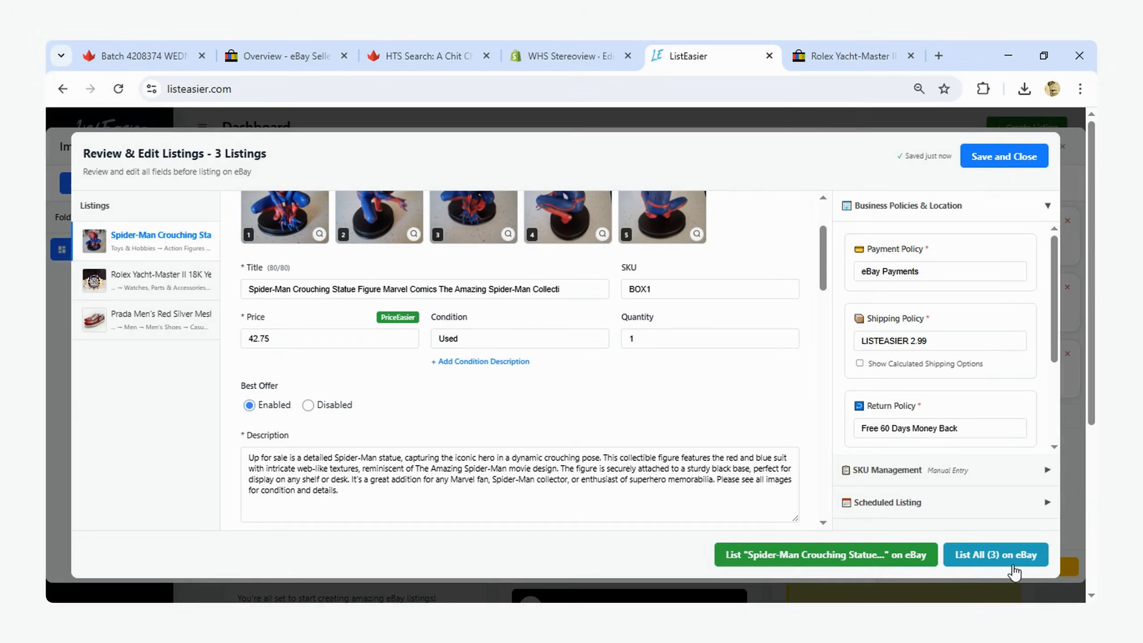
click(1013, 560)
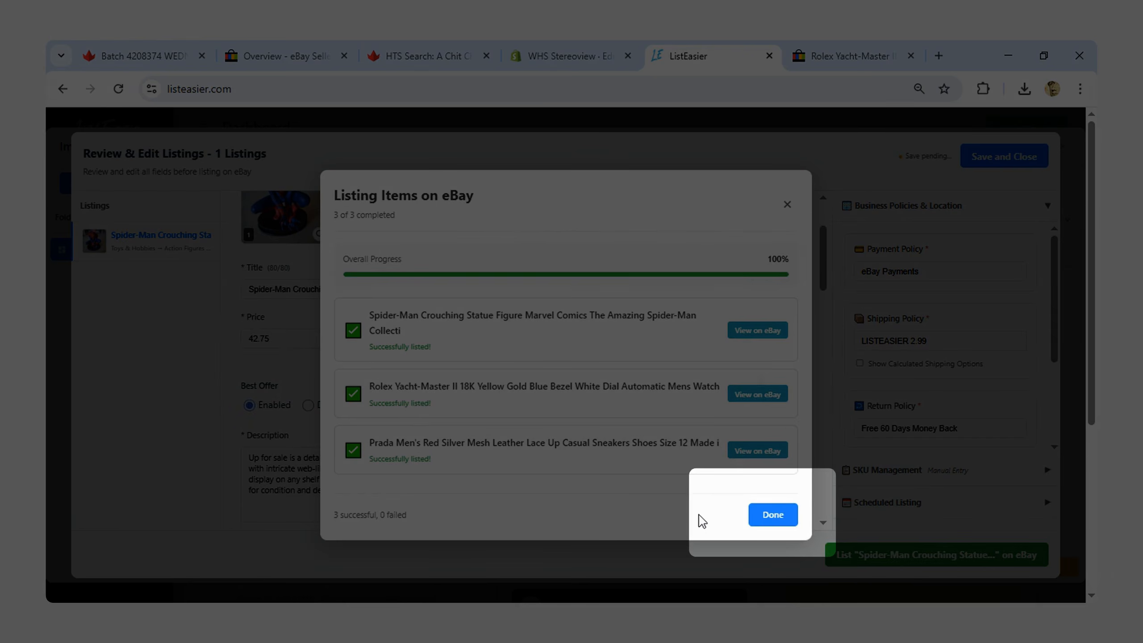
click(775, 517)
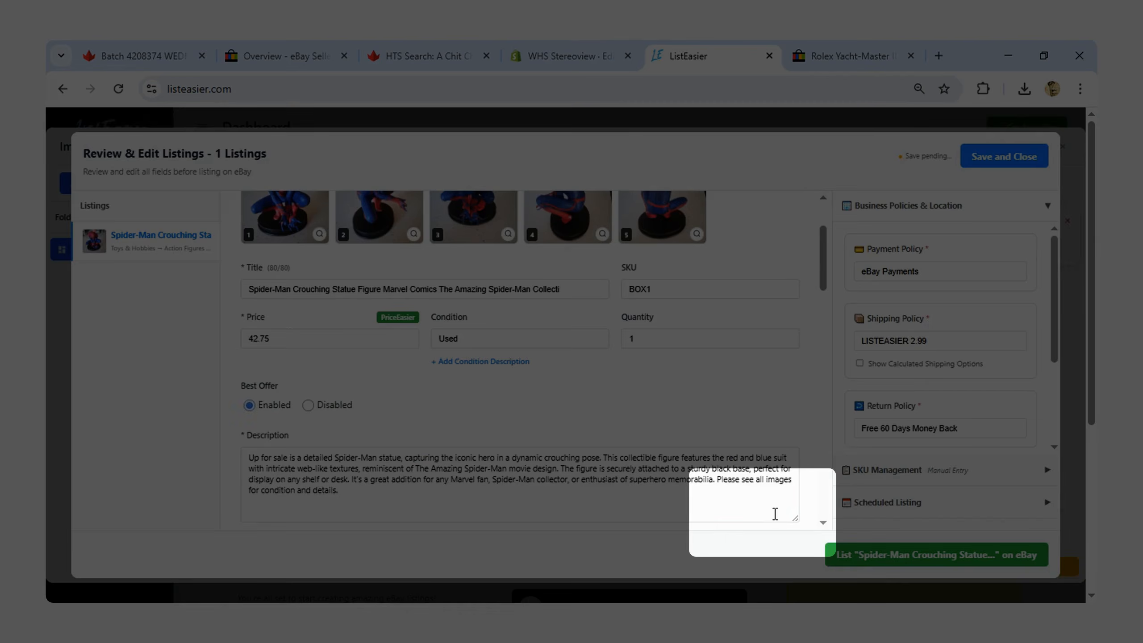